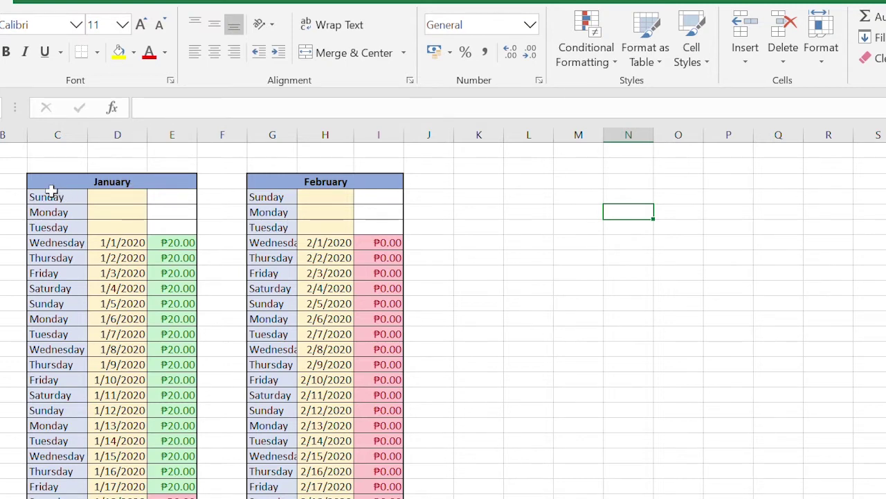
Examine the finished January table's weekday, date and daily amount columns as the model for the new sheet.
drag(38, 182, 164, 478)
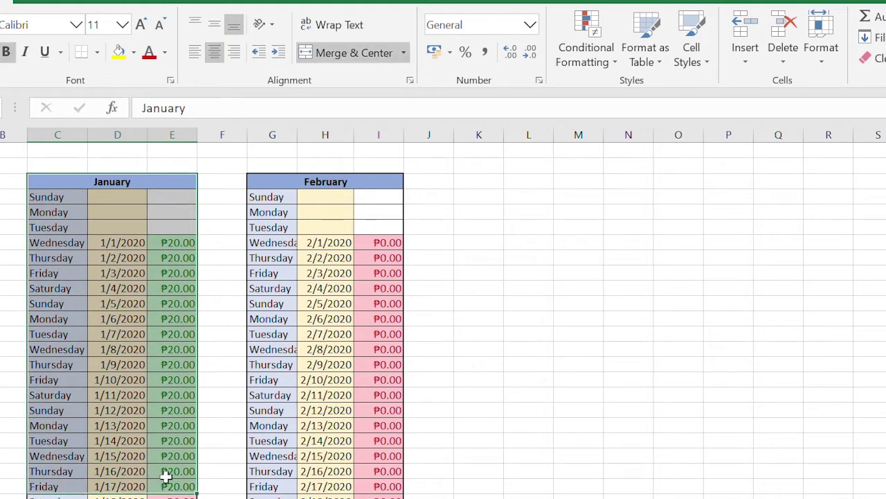
click(514, 342)
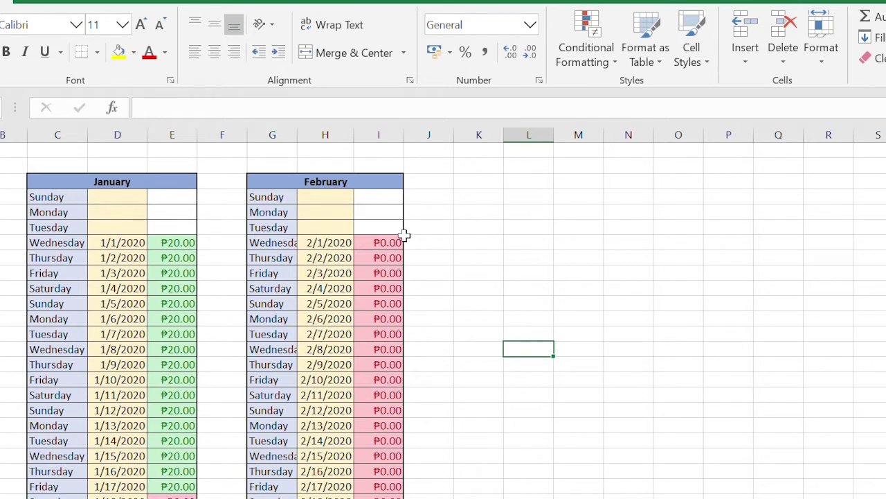
drag(64, 182, 178, 484)
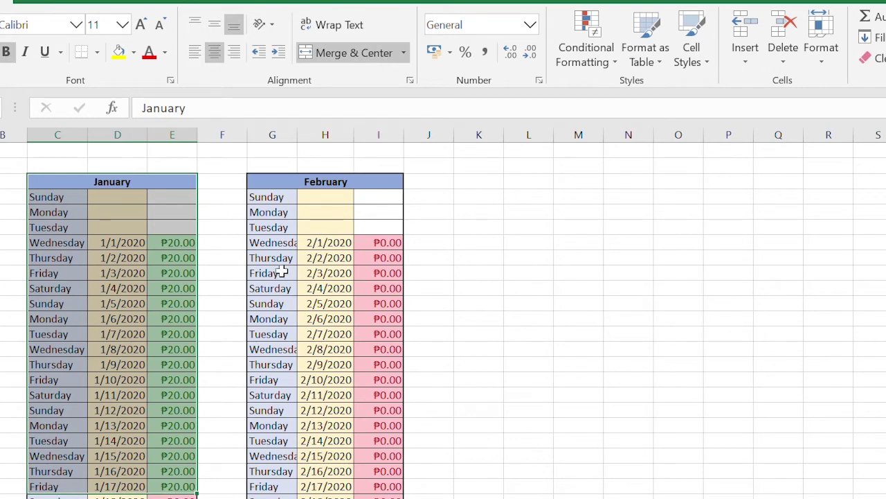
click(136, 237)
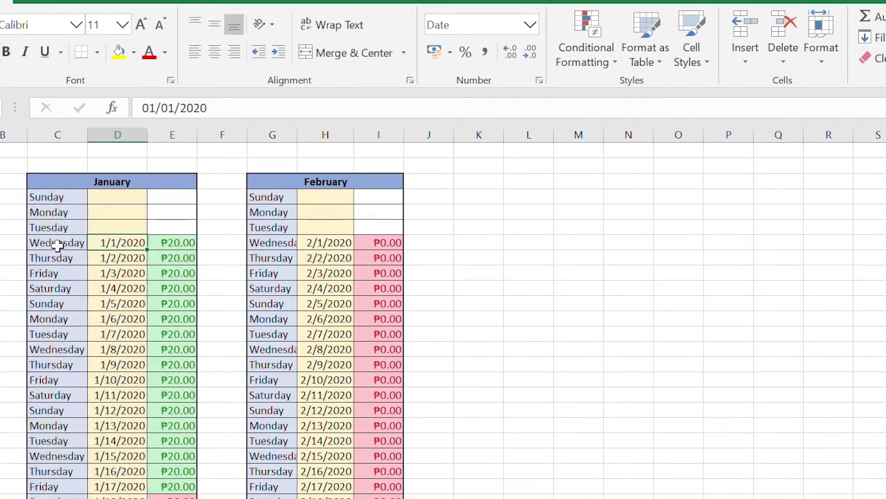
click(61, 136)
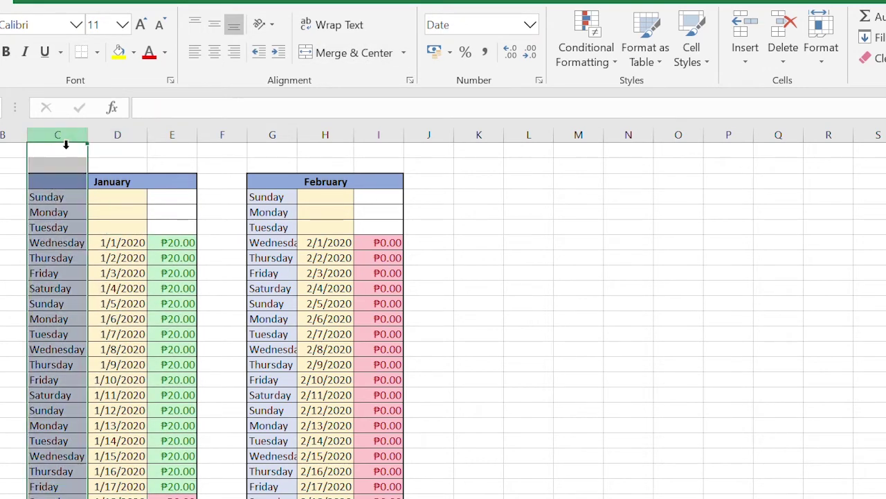
click(117, 137)
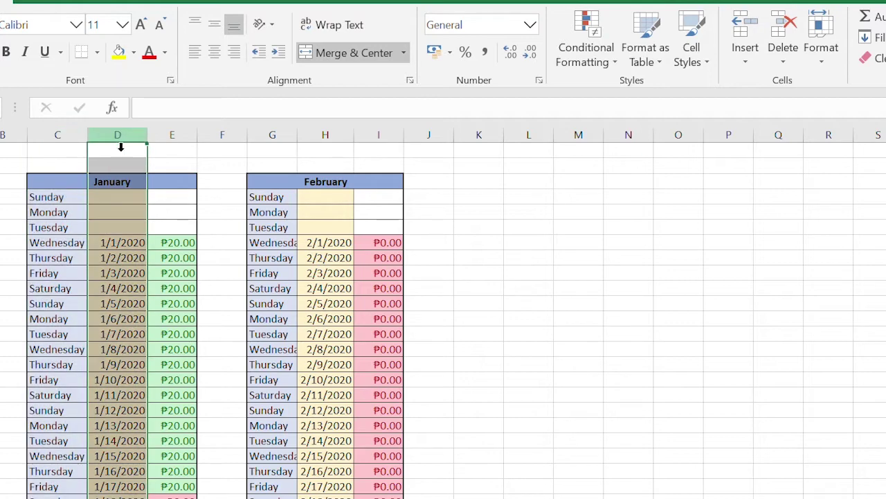
click(177, 137)
click(177, 288)
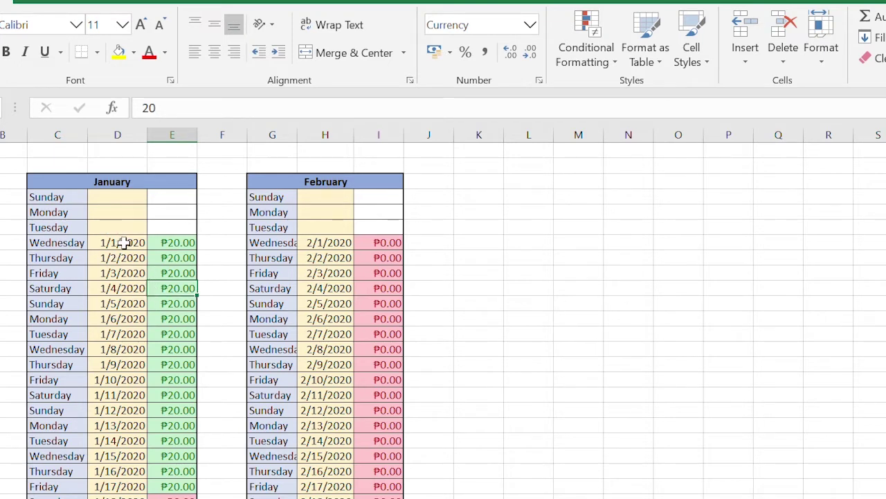
click(174, 243)
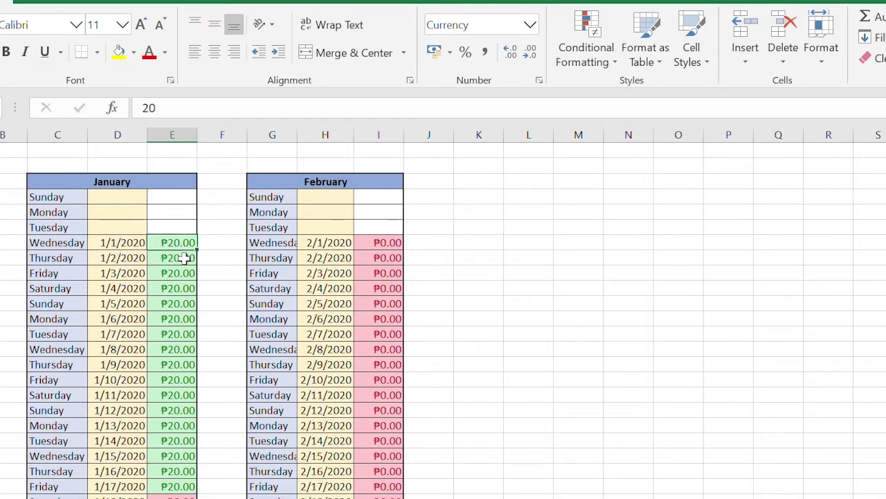
click(185, 257)
Review the green and red daily amounts and the total rows of the January and February tables.
scroll(277, 308, down, 1)
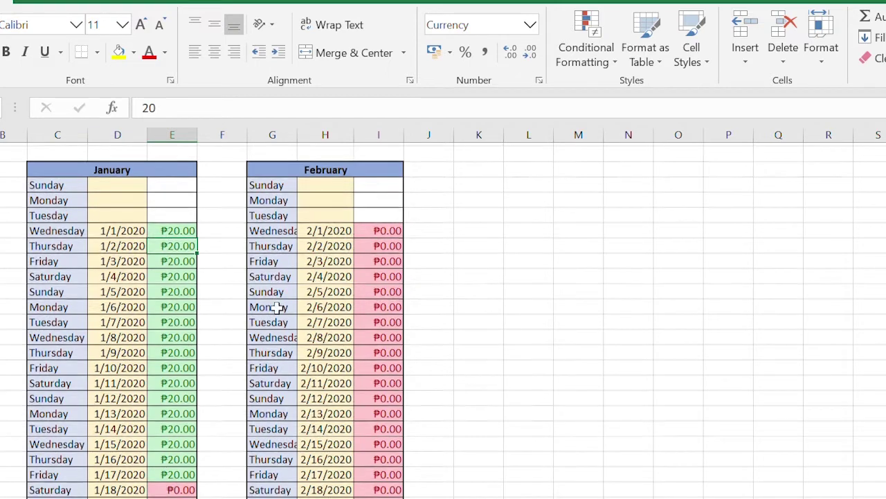
scroll(207, 315, down, 11)
scroll(174, 353, up, 4)
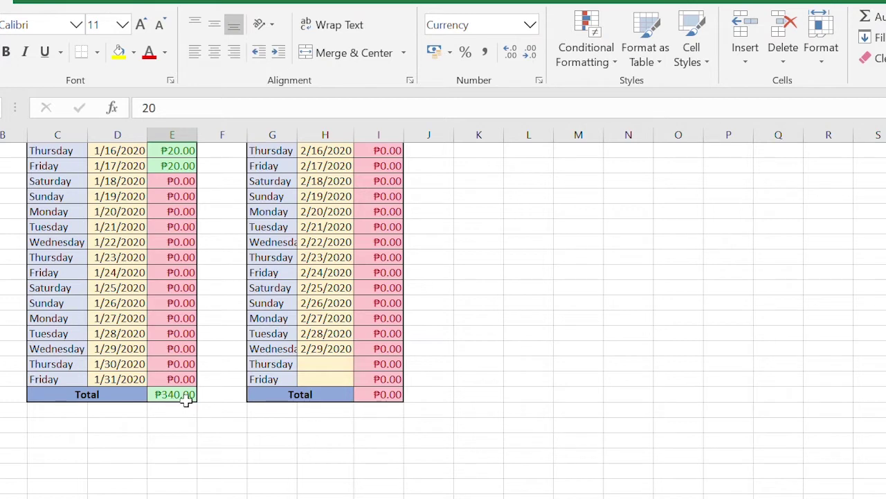
scroll(193, 409, up, 7)
scroll(194, 410, down, 2)
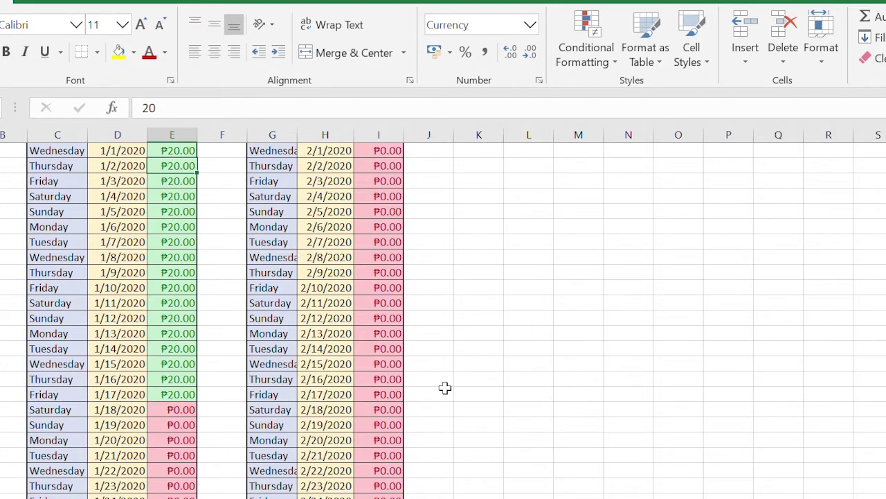
click(181, 413)
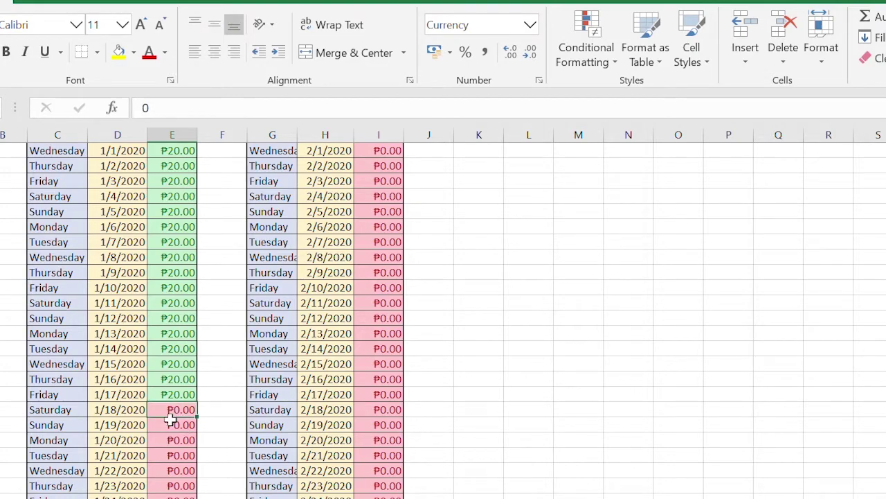
scroll(173, 416, down, 3)
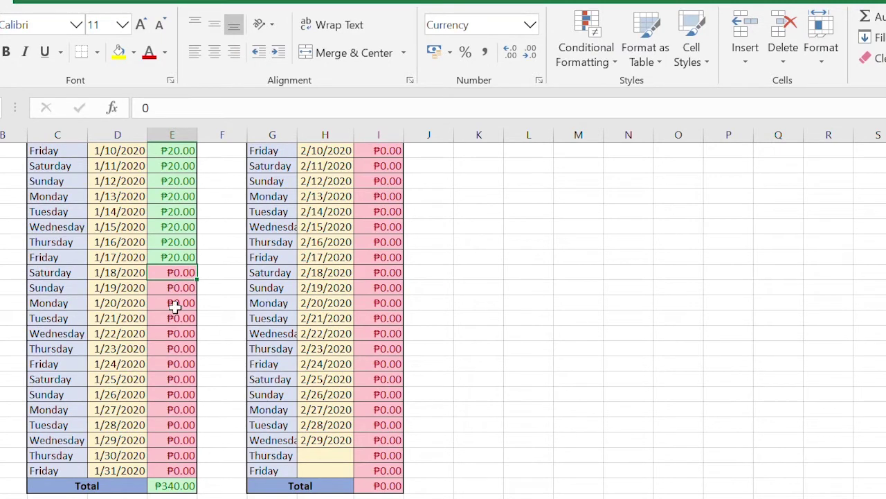
click(491, 244)
scroll(489, 267, up, 5)
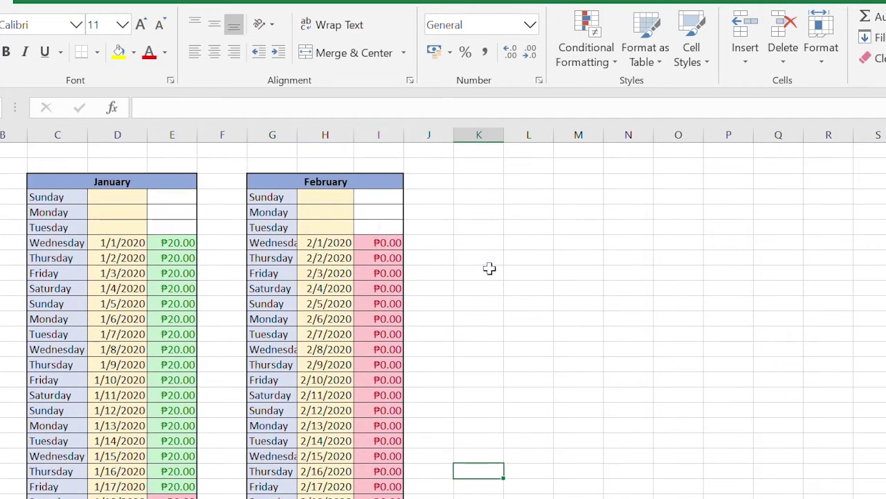
drag(142, 184, 149, 483)
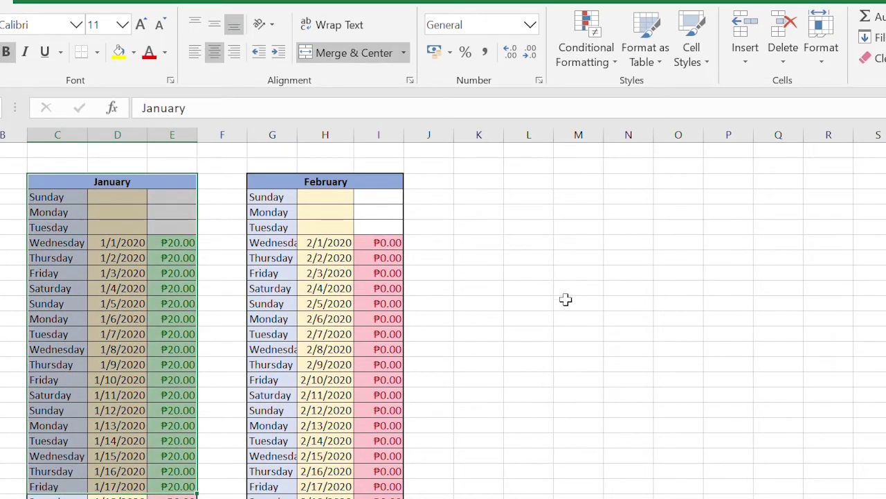
click(509, 305)
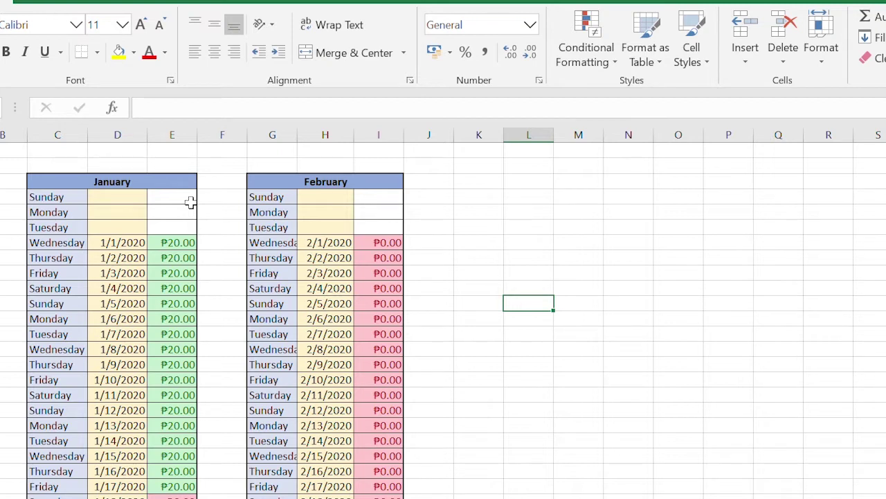
click(678, 409)
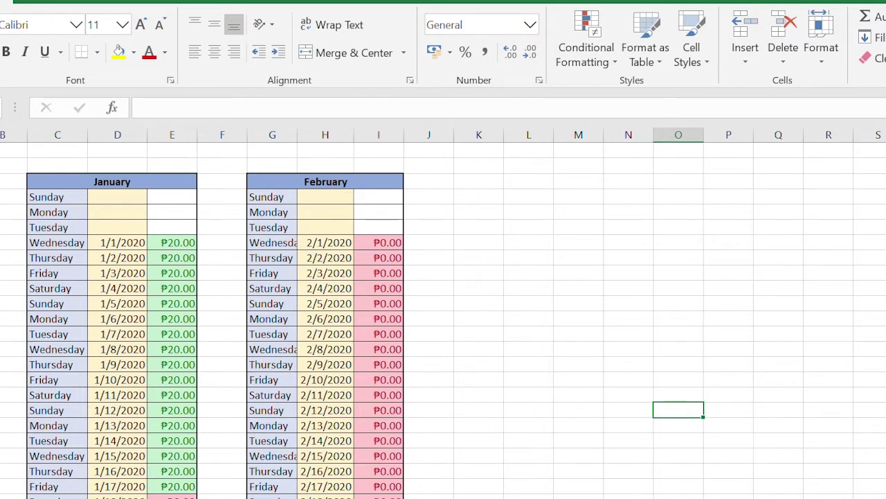
On the next blank sheet, enter Sunday in B4 and fill the weekday series down to Saturday in B10.
key(ctrl+Page_Down)
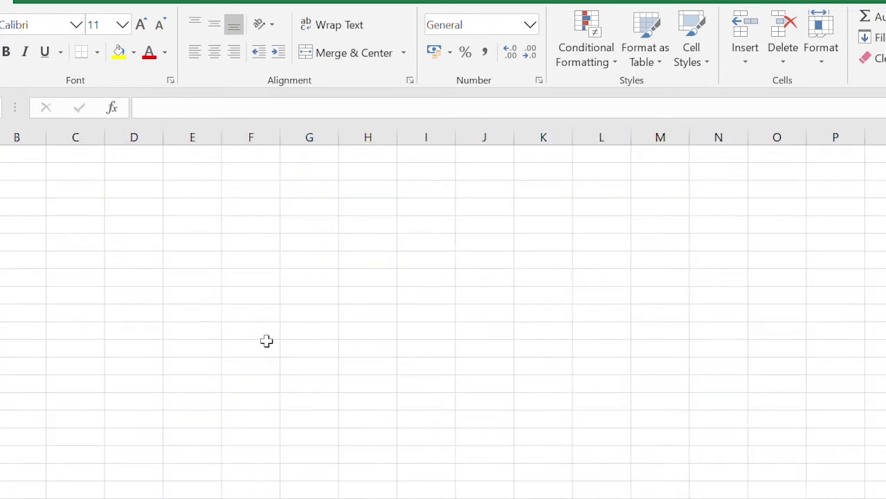
click(18, 173)
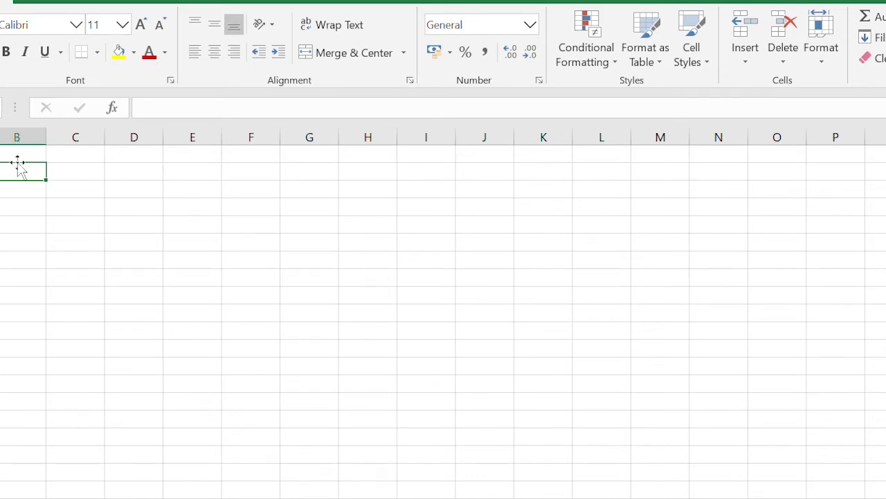
drag(1, 154, 1, 189)
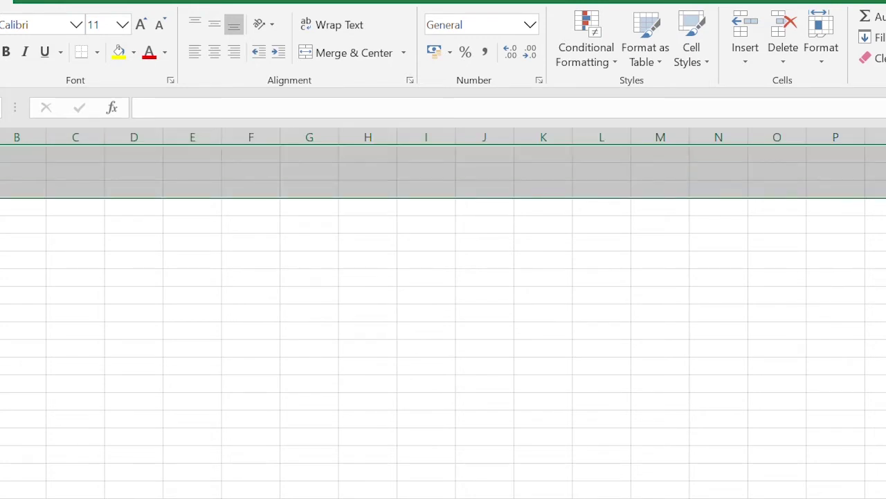
click(24, 207)
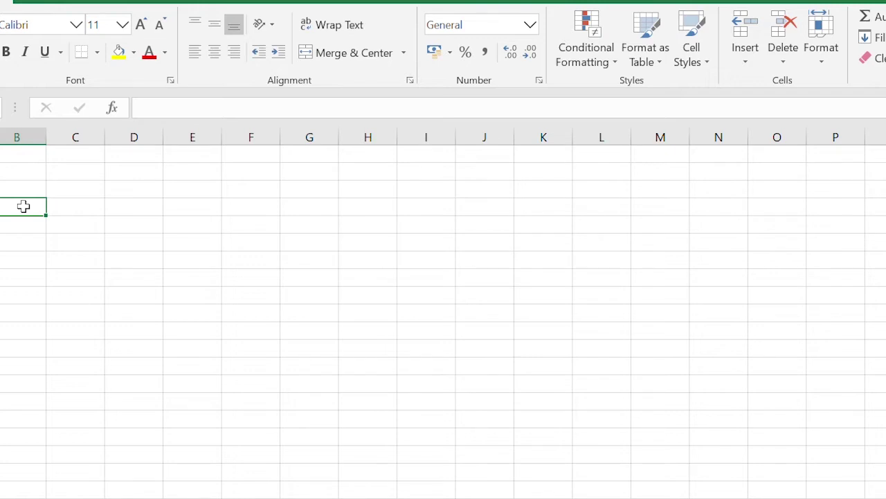
text(S)
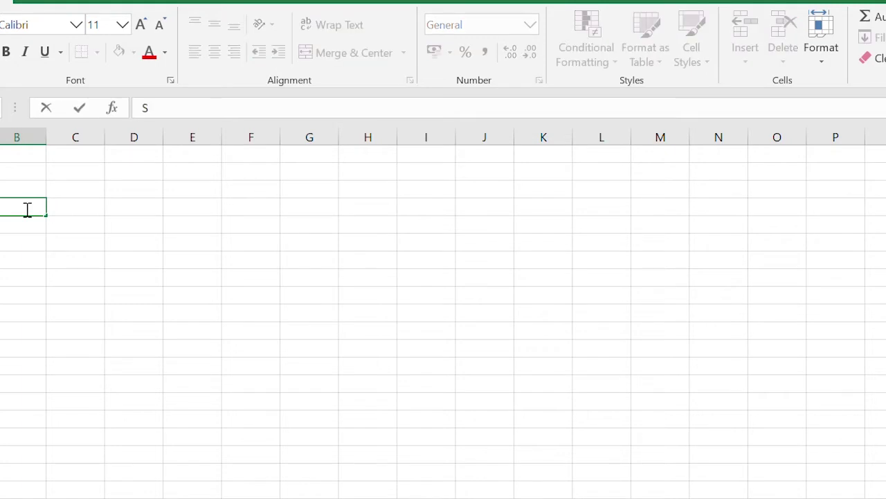
text(unday)
click(49, 277)
click(32, 211)
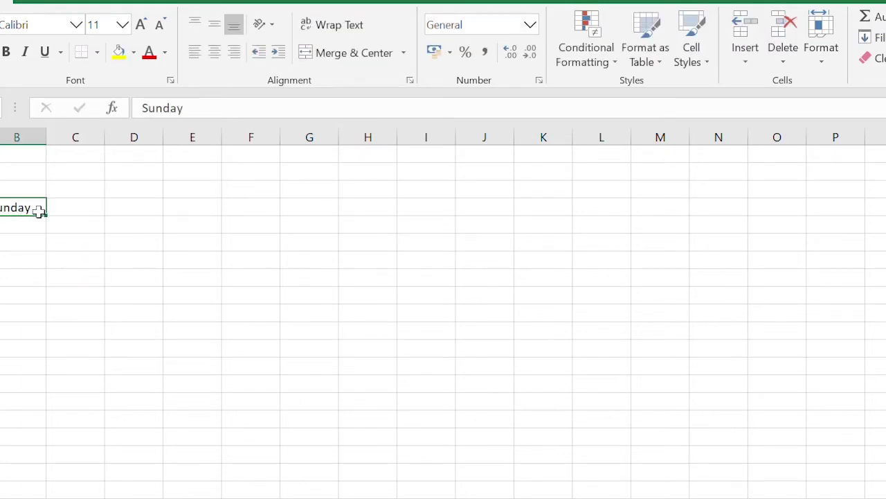
drag(44, 217, 41, 315)
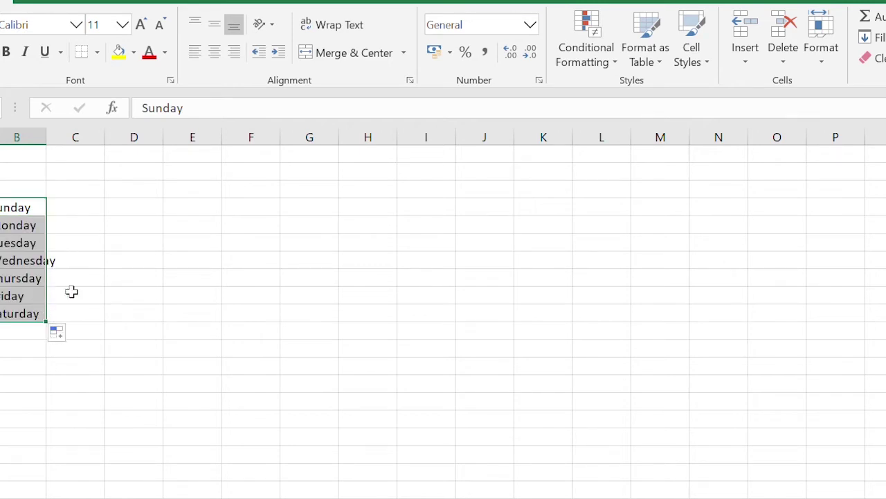
Auto-fit the width of column B to the weekday names.
click(75, 193)
click(85, 209)
double_click(47, 136)
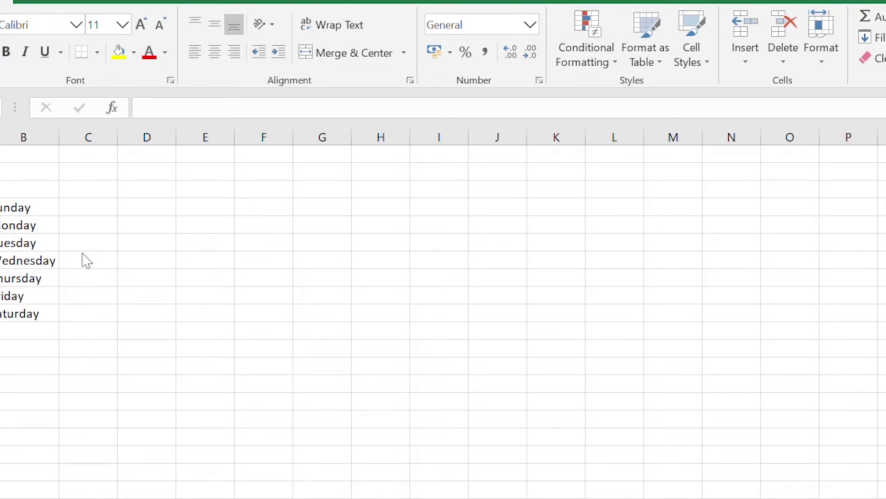
Enter the date 01/01/2020 beside Wednesday in C7 and fill the date series down to Friday in C9.
click(99, 259)
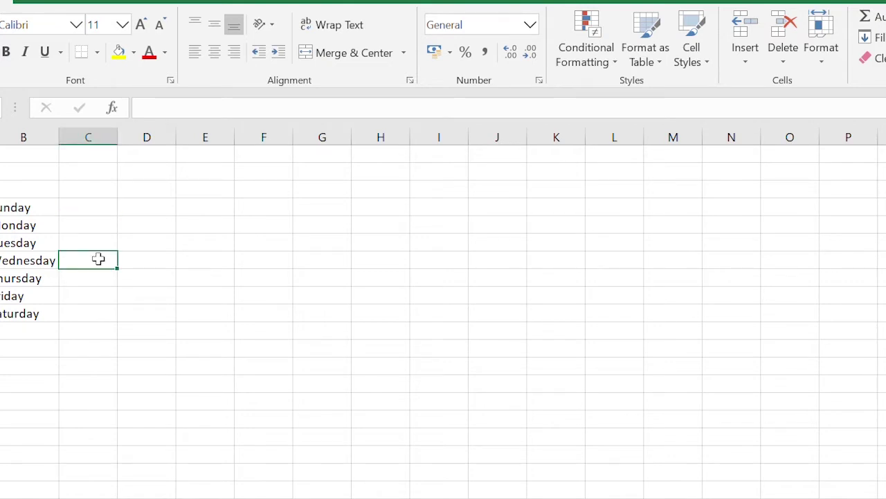
text(01)
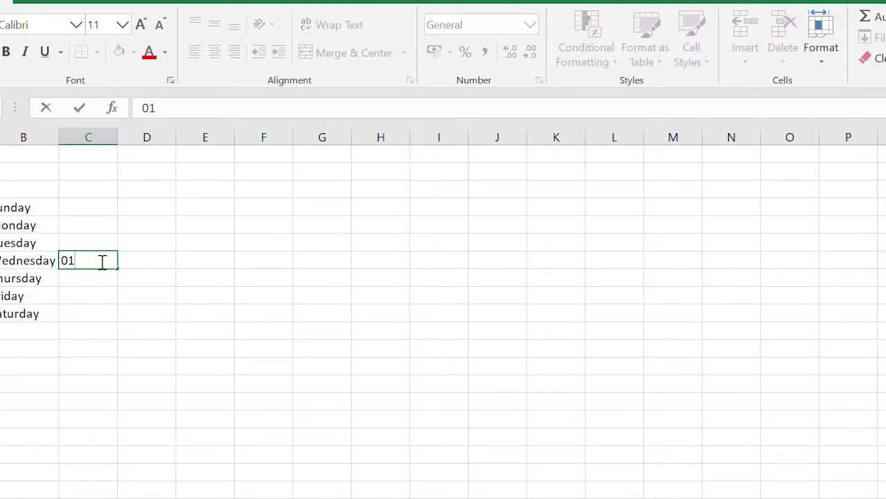
text(/01/202)
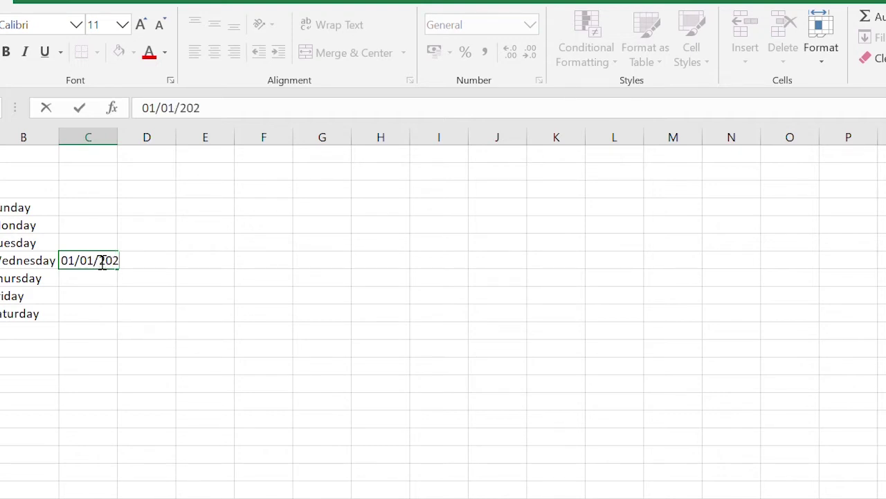
text(0)
key(Return)
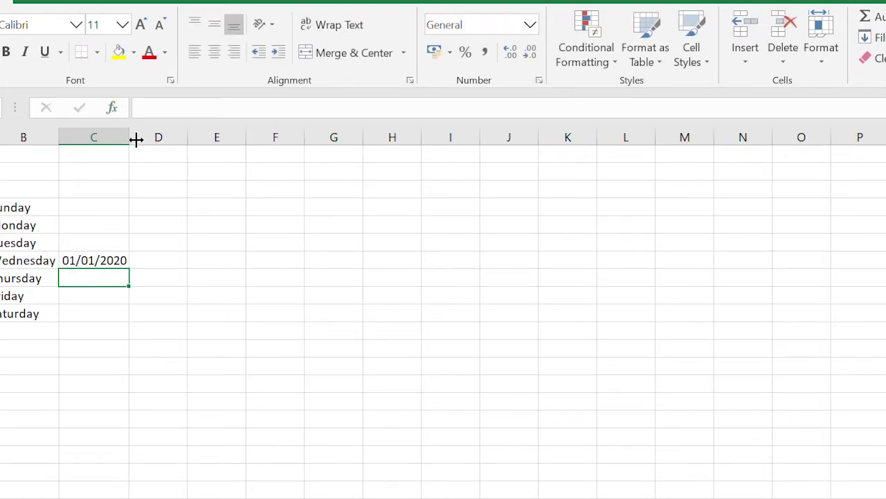
click(105, 257)
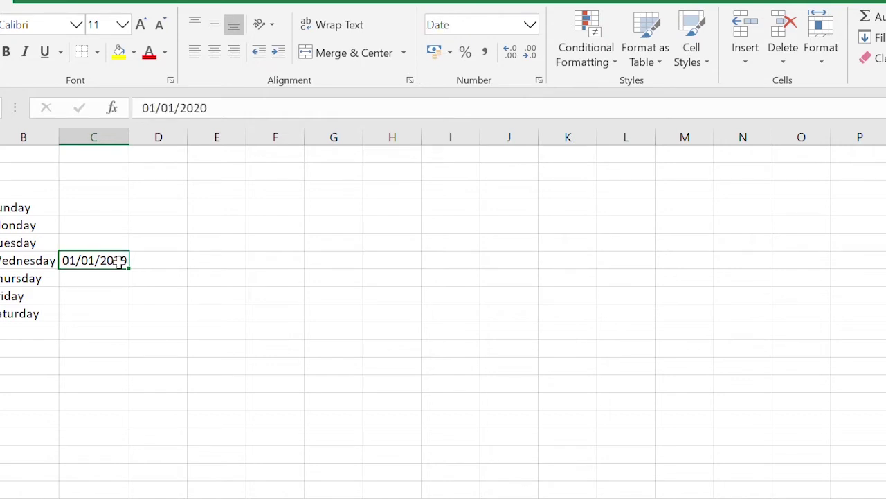
drag(129, 268, 121, 311)
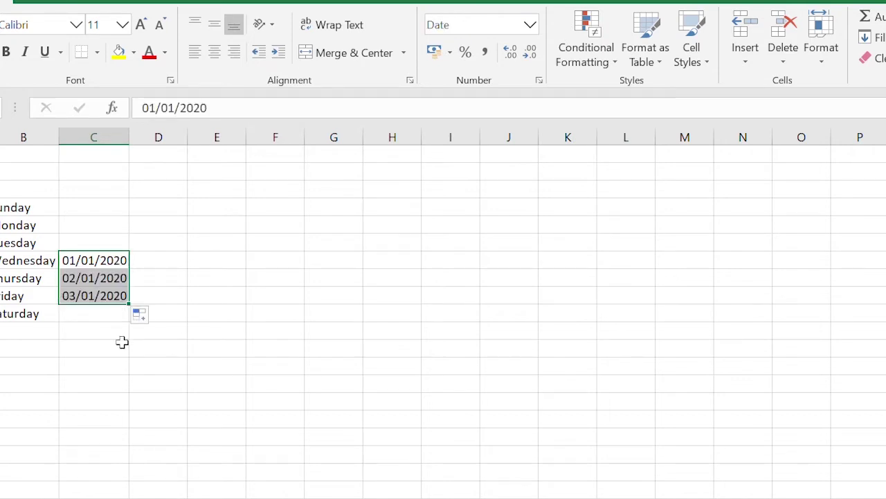
Examine the order of the day, month and year parts in the C7 date.
click(84, 277)
click(71, 261)
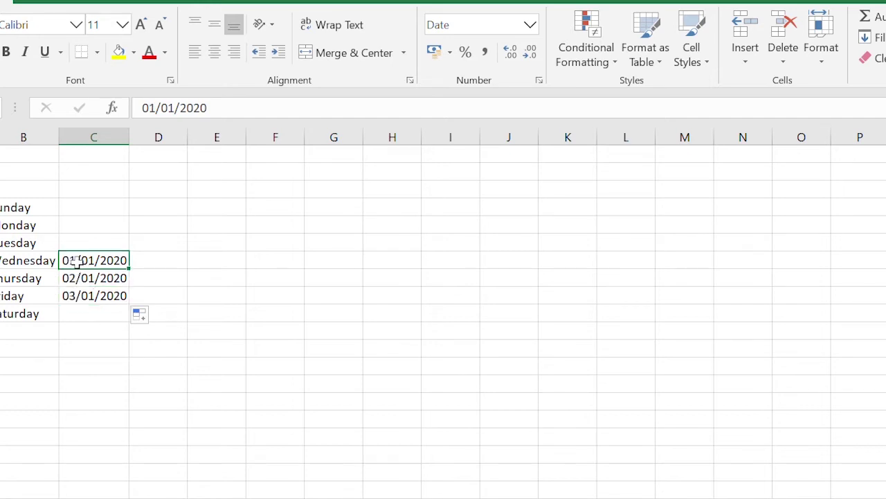
double_click(75, 261)
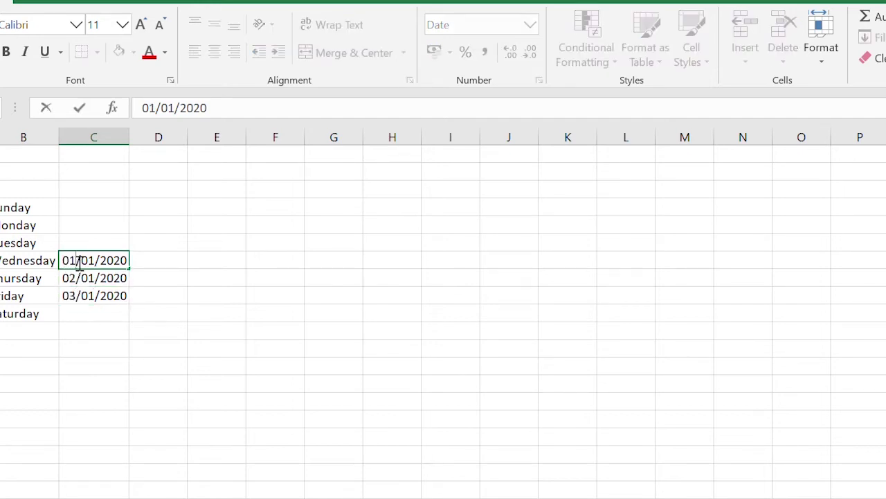
drag(74, 261, 64, 260)
double_click(86, 261)
double_click(114, 260)
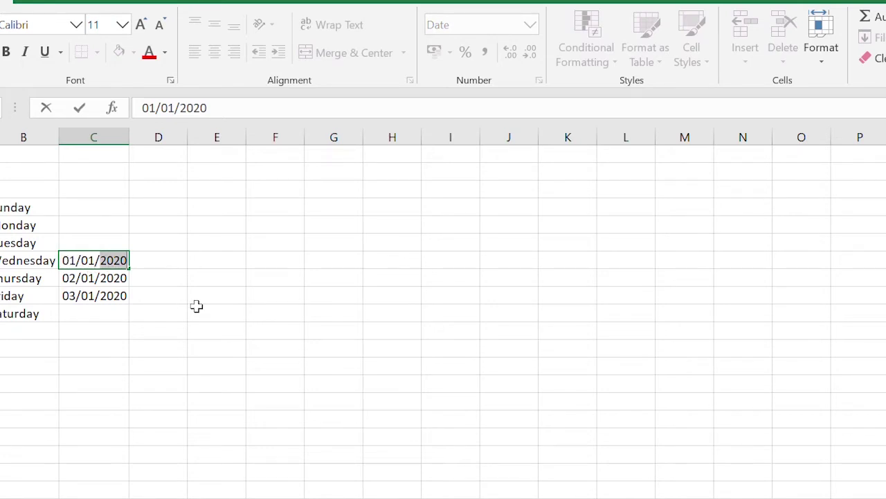
click(196, 310)
click(107, 274)
click(117, 260)
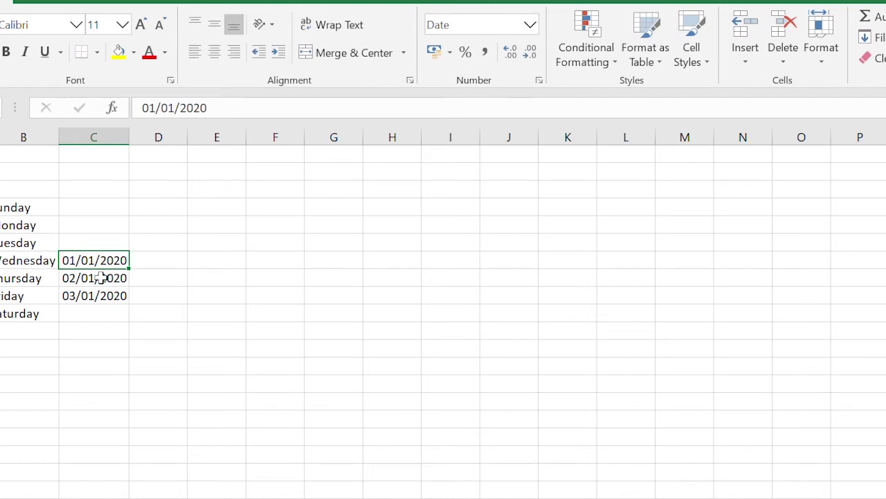
Examine the day and month parts of the date beside Thursday in C8.
click(104, 279)
double_click(67, 279)
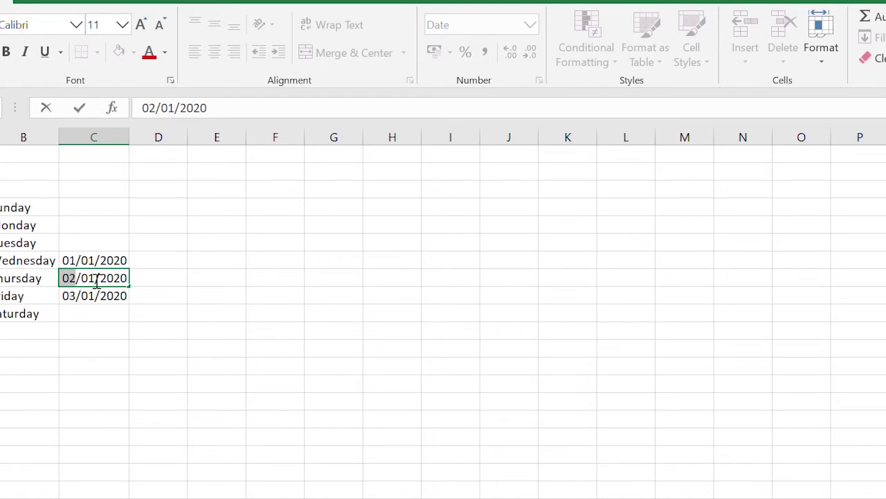
double_click(86, 279)
click(229, 284)
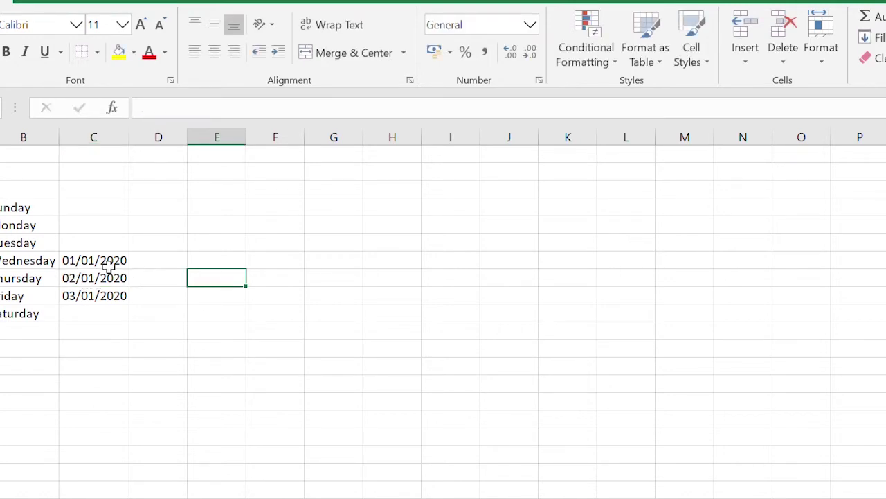
Clear the dates beside Thursday and Friday in C8:C9.
drag(107, 278, 114, 297)
key(Delete)
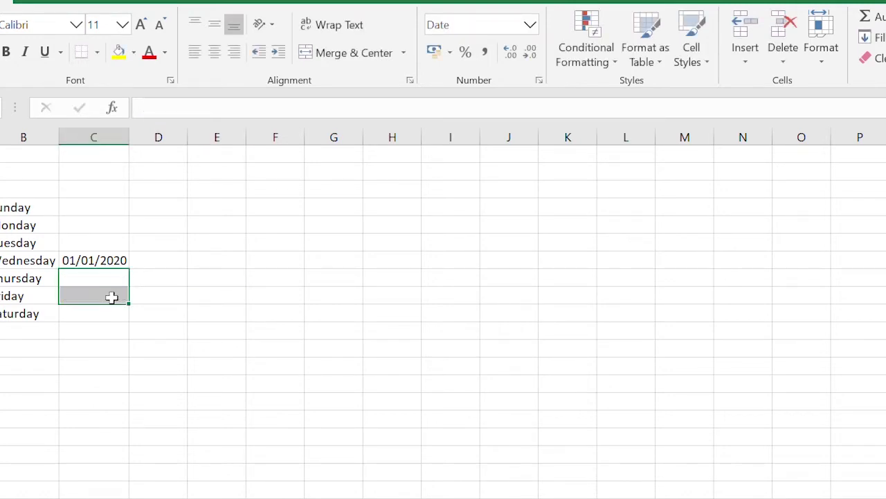
click(219, 305)
Change the date format of C7 to month/day/year without leading zeros, as in 1/1/2020.
click(92, 260)
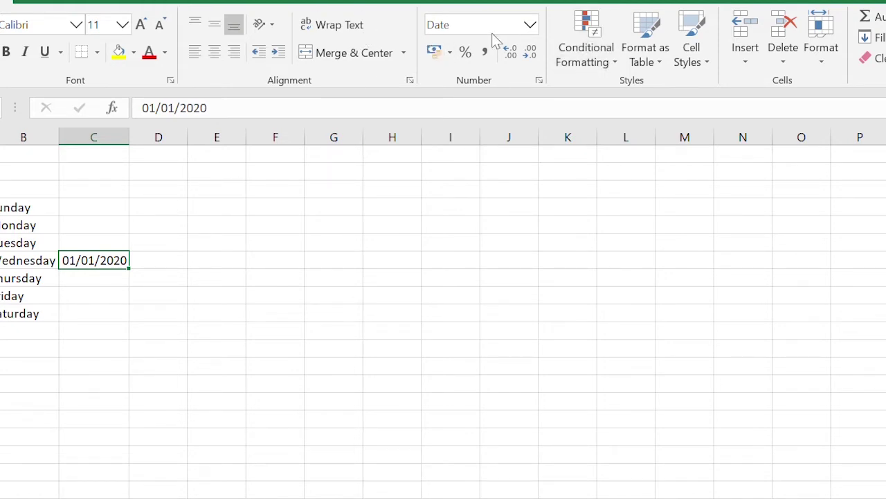
click(524, 26)
key(ctrl+z)
Fill the date series from C7 down through 1/31/2020 in C37.
drag(129, 270, 122, 349)
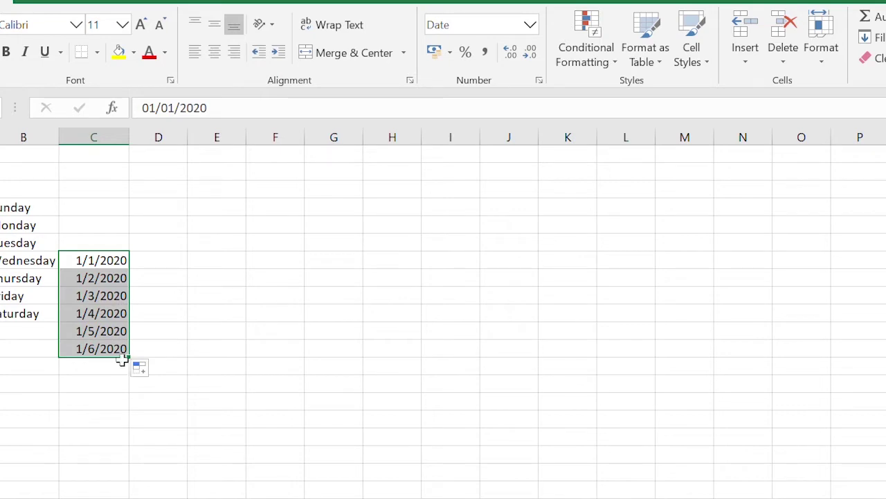
click(110, 349)
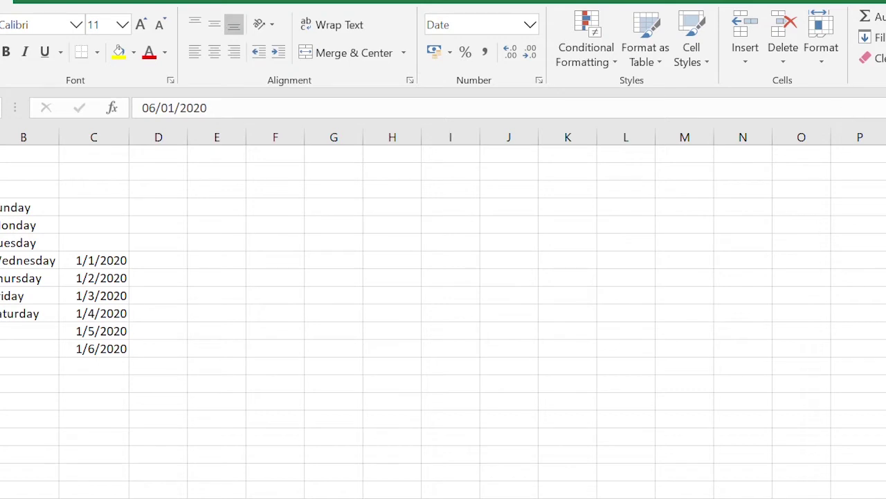
click(110, 349)
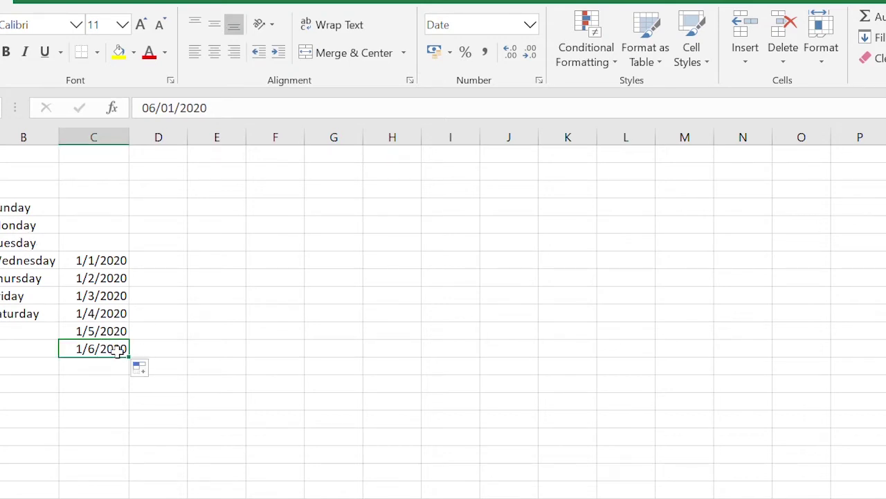
drag(129, 356, 109, 481)
click(320, 301)
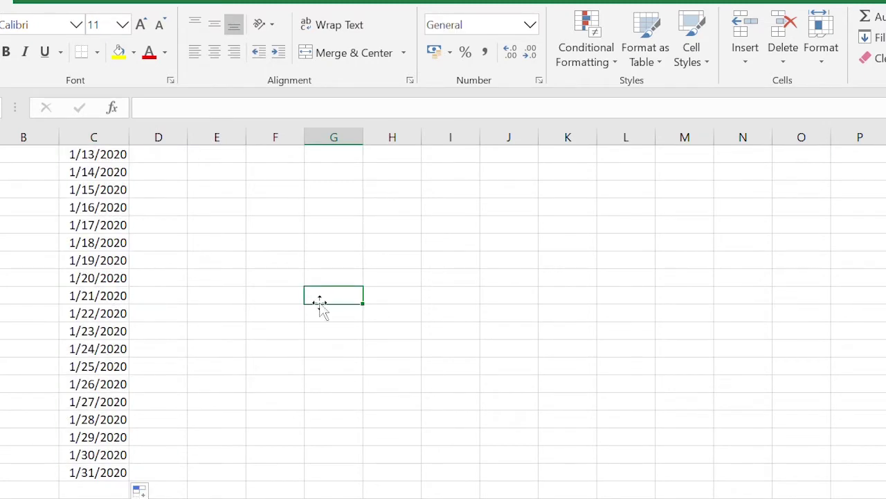
Extend the weekday series from Saturday in B10 down to Friday in B37, beside the 1/31/2020 date.
scroll(325, 306, up, 6)
click(50, 311)
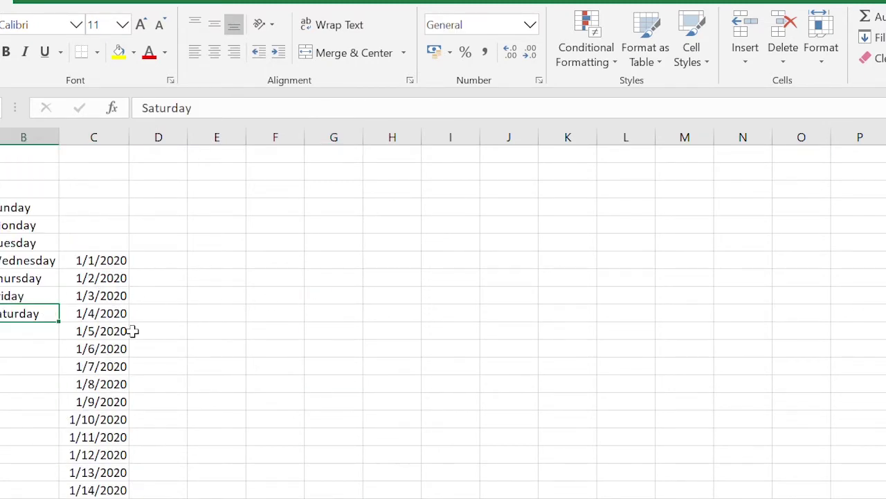
scroll(132, 331, down, 1)
drag(53, 292, 37, 483)
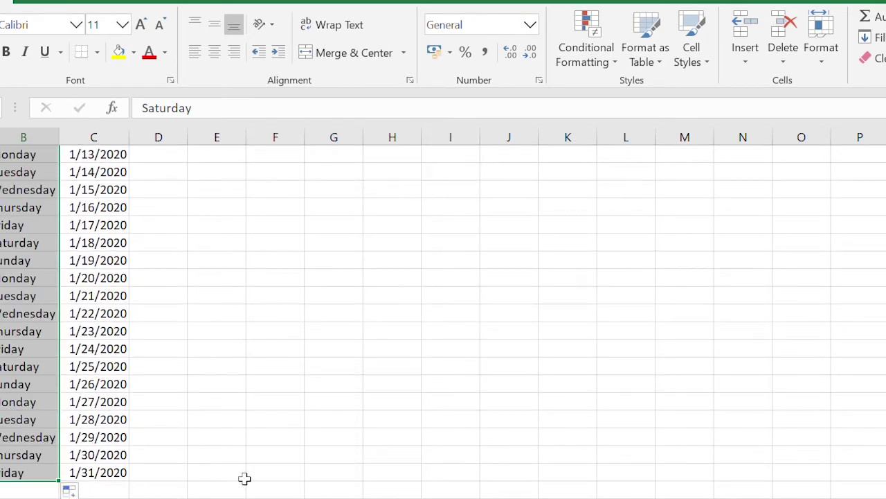
click(238, 451)
Enter the header Days in B3 above the weekday column.
scroll(344, 345, up, 6)
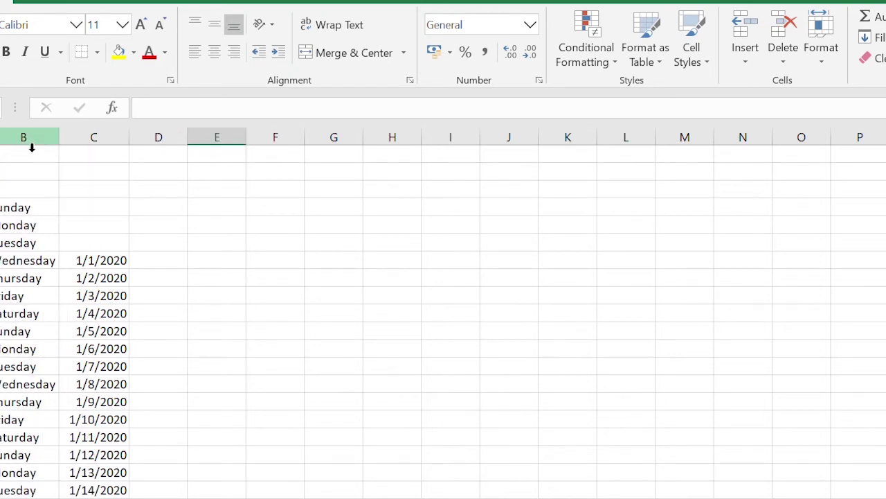
click(22, 190)
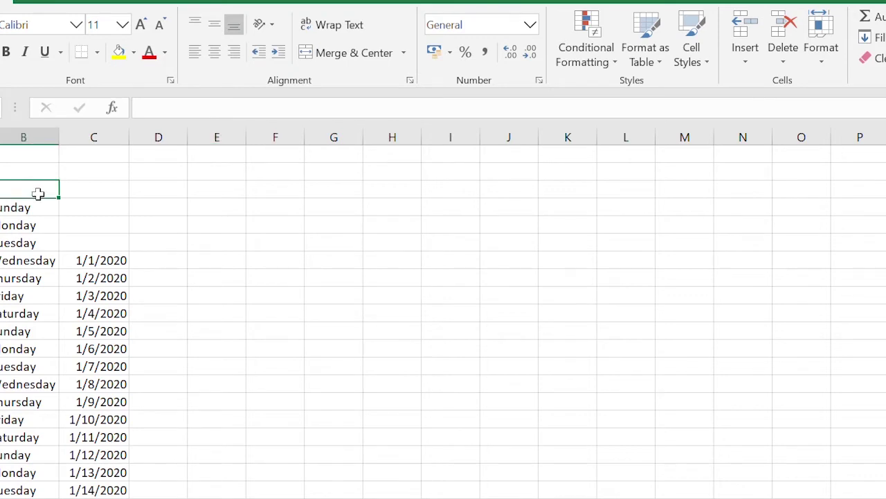
text(D)
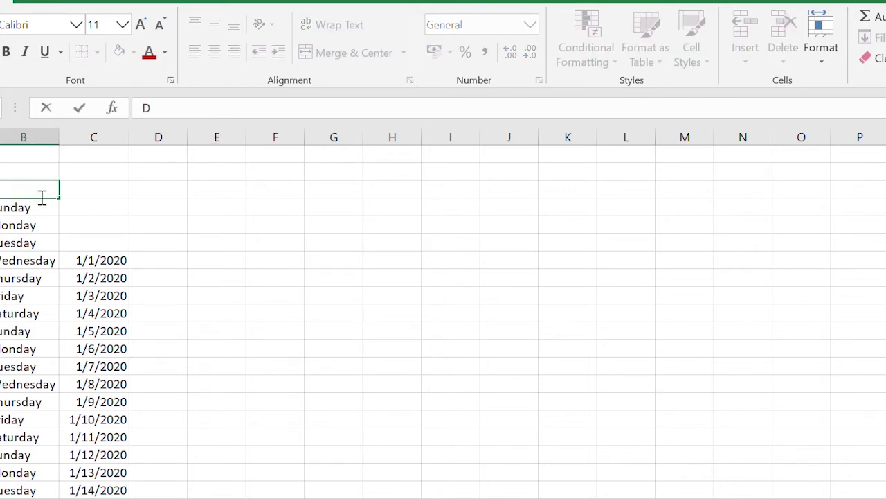
text(ys)
key(BackSpace)
key(BackSpace)
text(ays)
Enter the headers Date in C3 and Amount in D3.
click(110, 190)
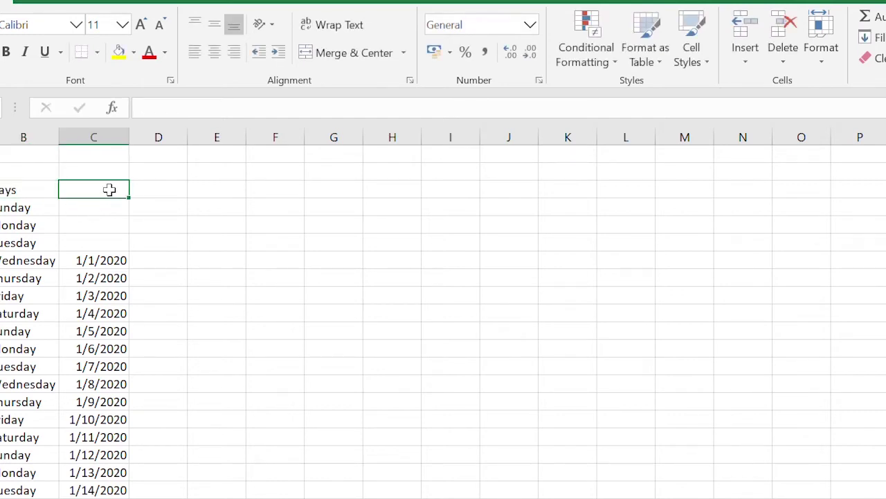
text(Darc)
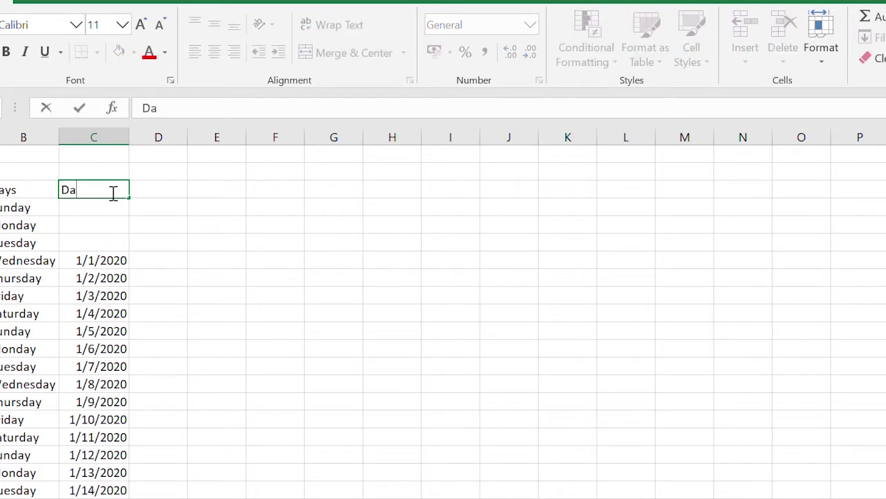
key(BackSpace)
key(BackSpace)
text(te)
key(Tab)
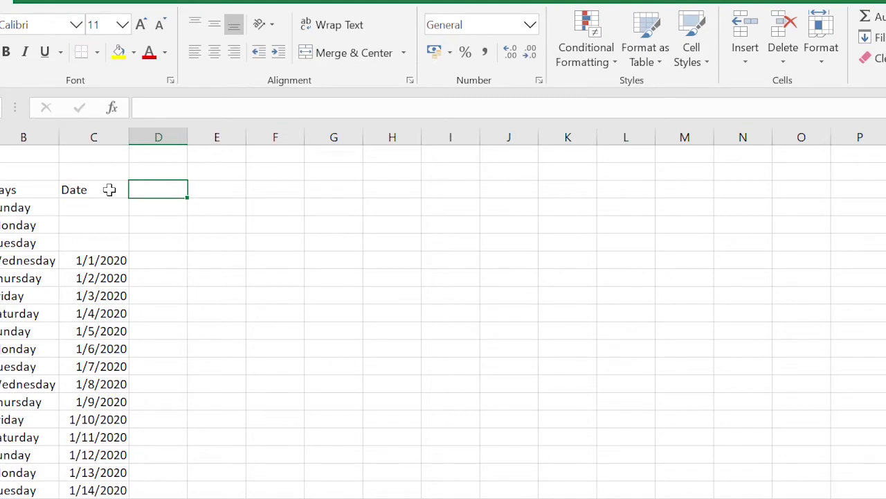
text(Amount)
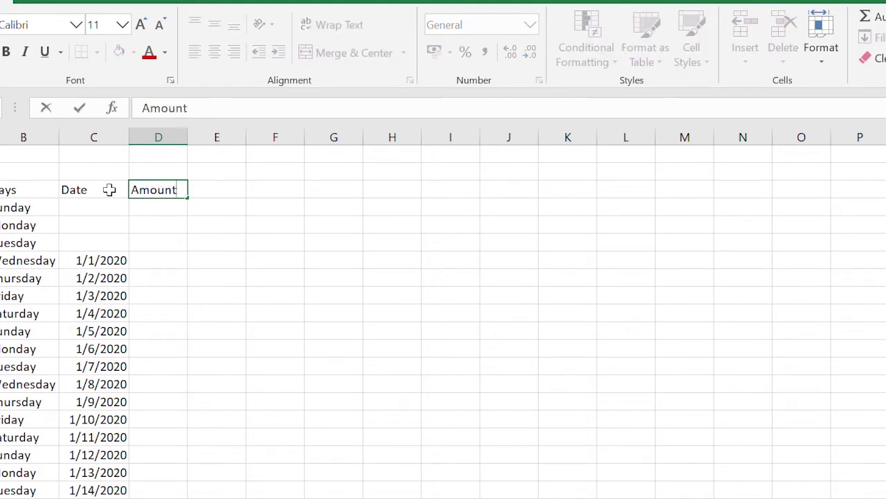
key(Return)
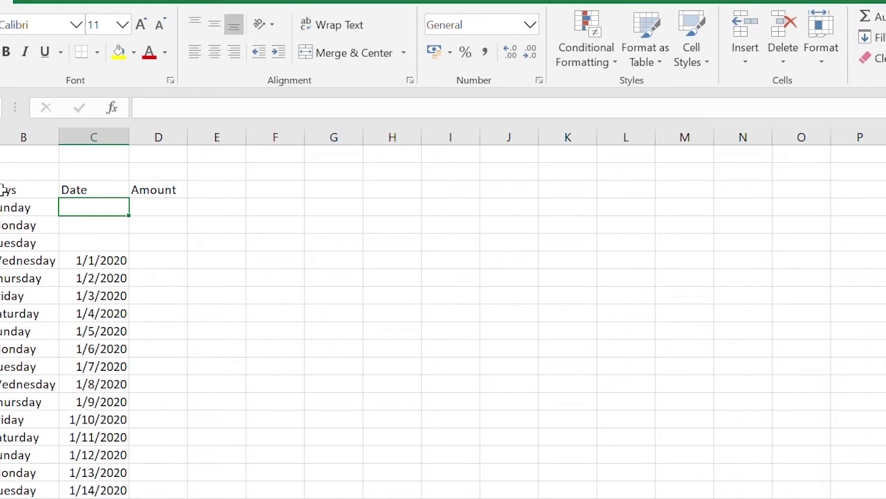
Enter the amount 20.00 in D7 for 1/1/2020.
click(157, 259)
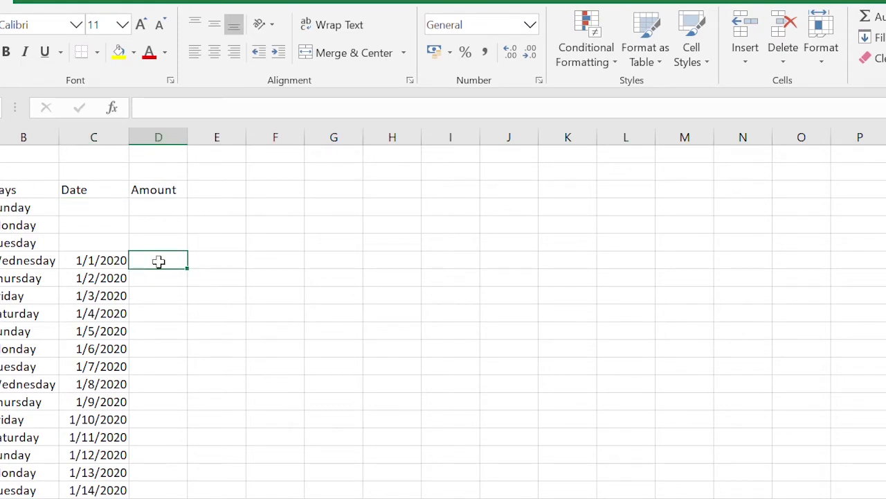
text(20)
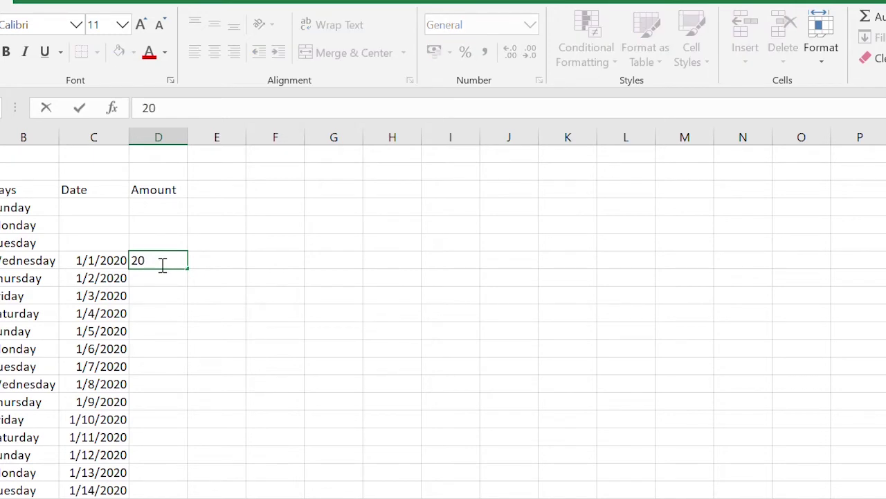
text(.00)
key(Return)
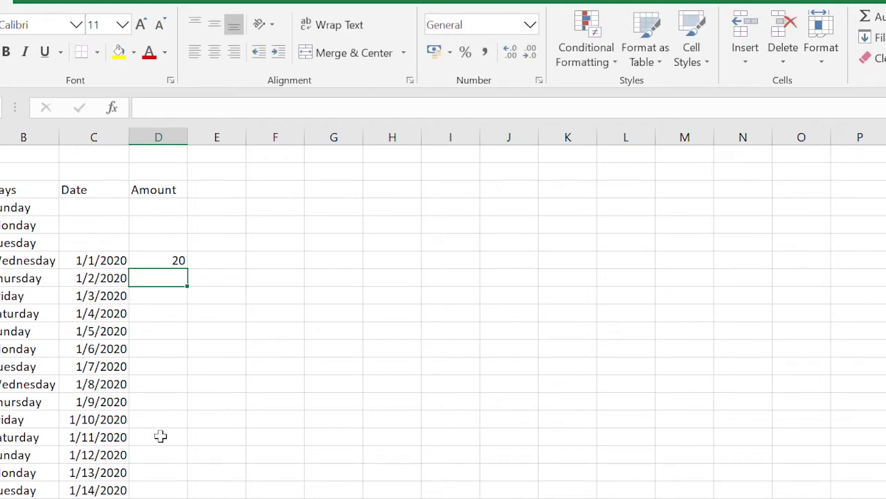
Format the amount in D7 as currency with the peso sign and two decimals.
click(176, 261)
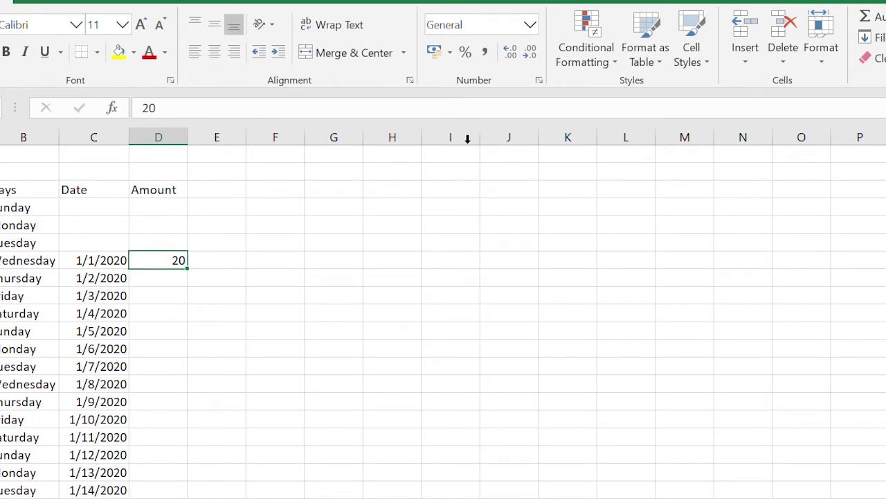
click(528, 25)
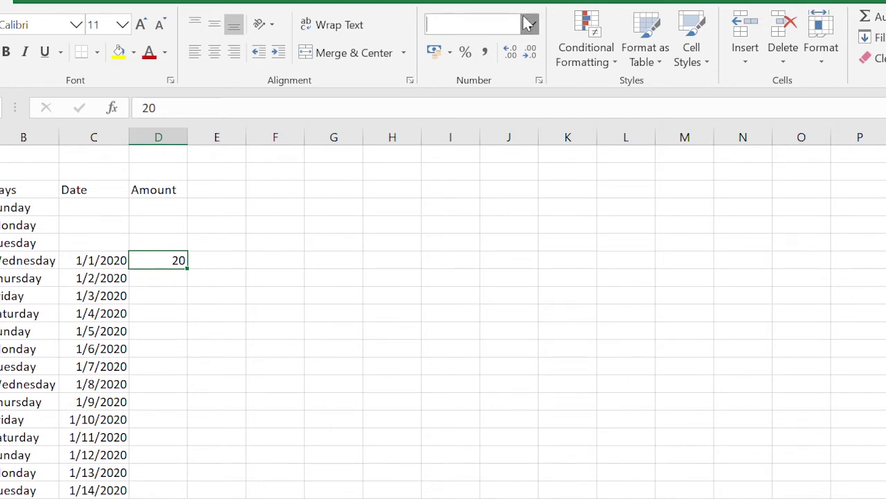
click(540, 410)
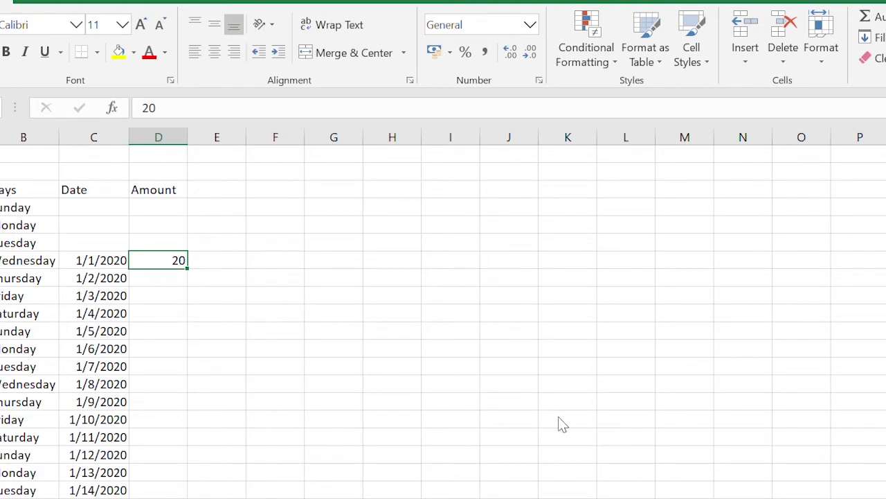
key(ctrl+shift+4)
click(234, 314)
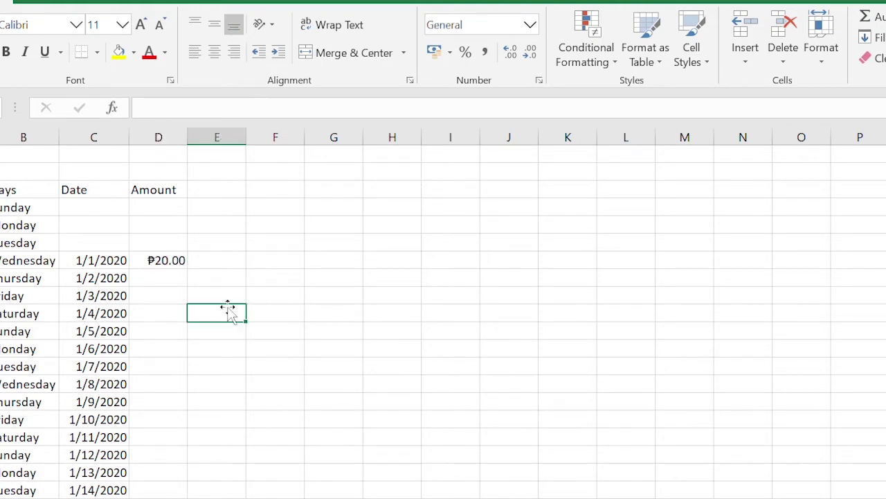
Try to fill the ₱20.00 amount from D7 down to D17.
click(177, 262)
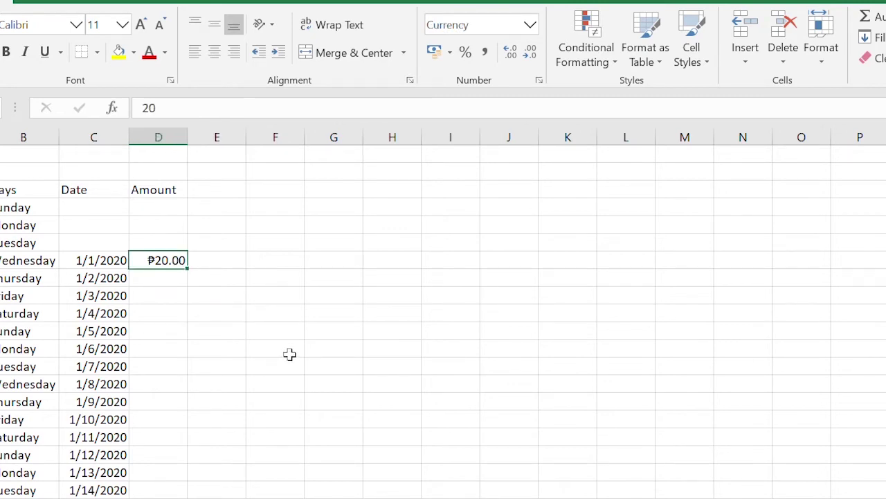
scroll(160, 492, down, 1)
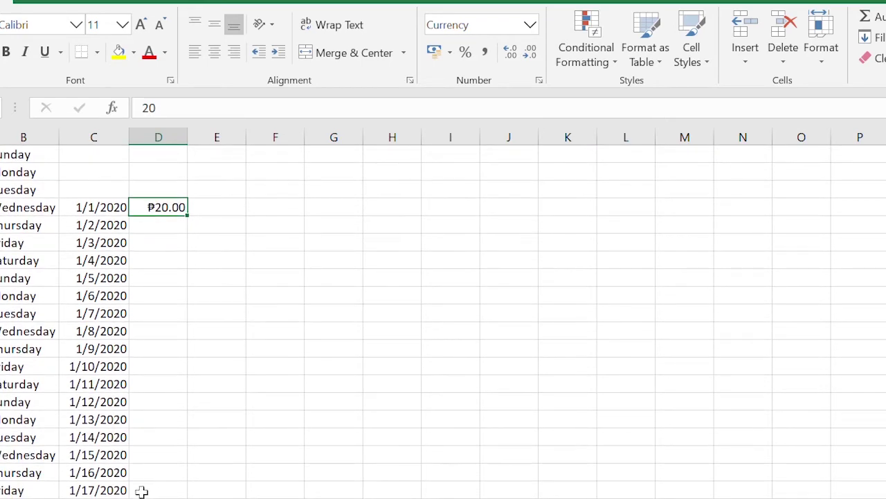
click(161, 490)
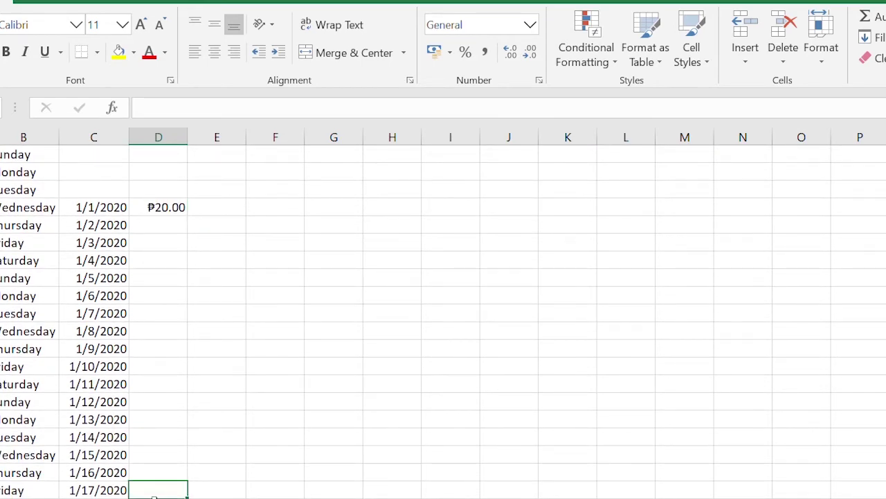
click(174, 211)
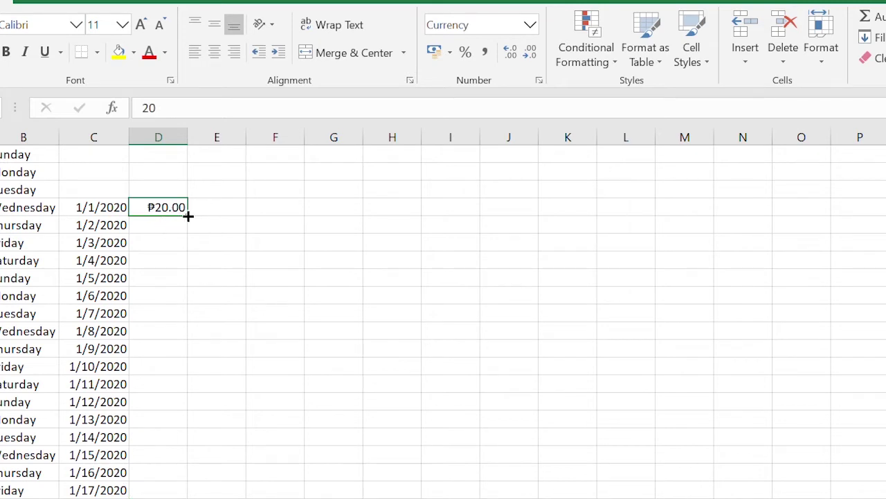
drag(187, 216, 166, 388)
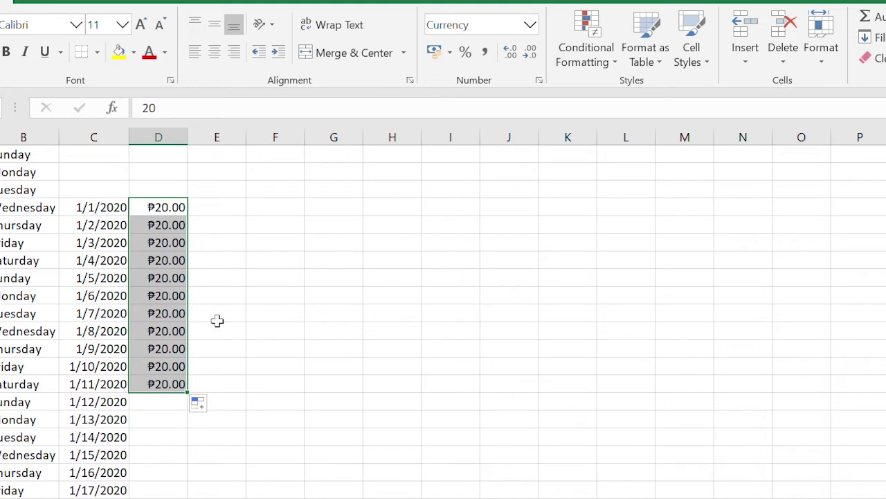
key(ctrl+z)
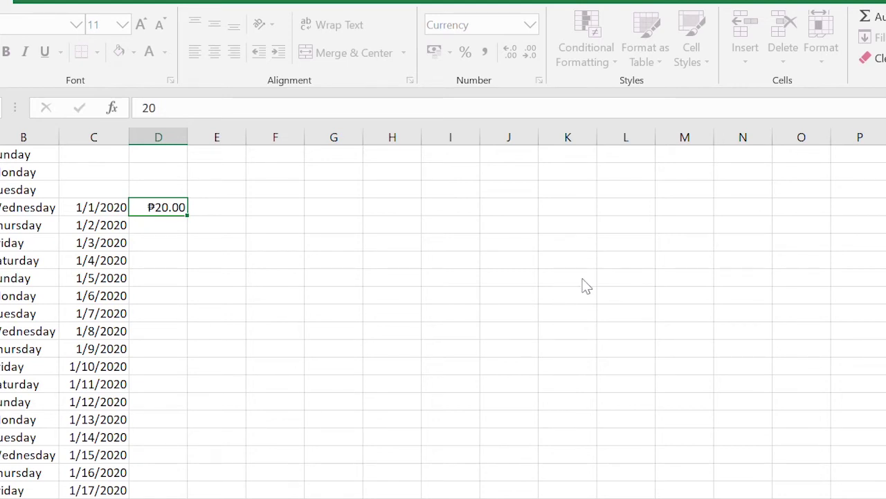
Set the amount in D7 to 19 to test its conditional highlighting.
double_click(174, 208)
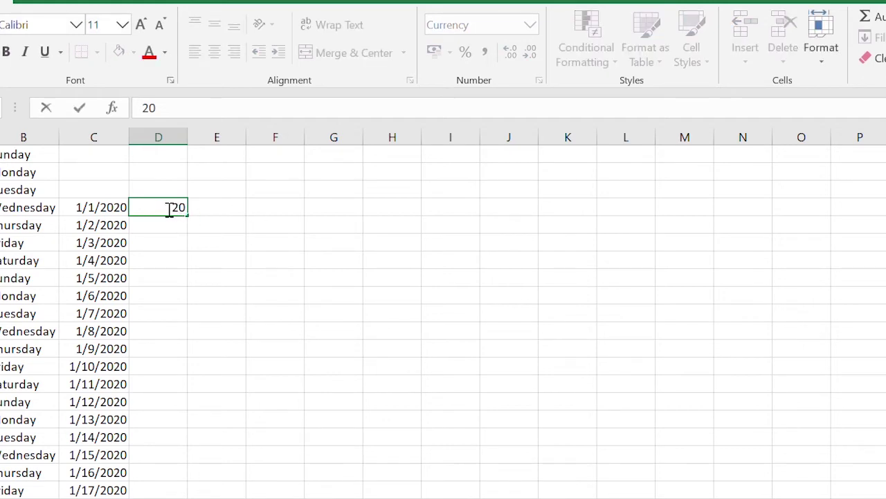
click(293, 263)
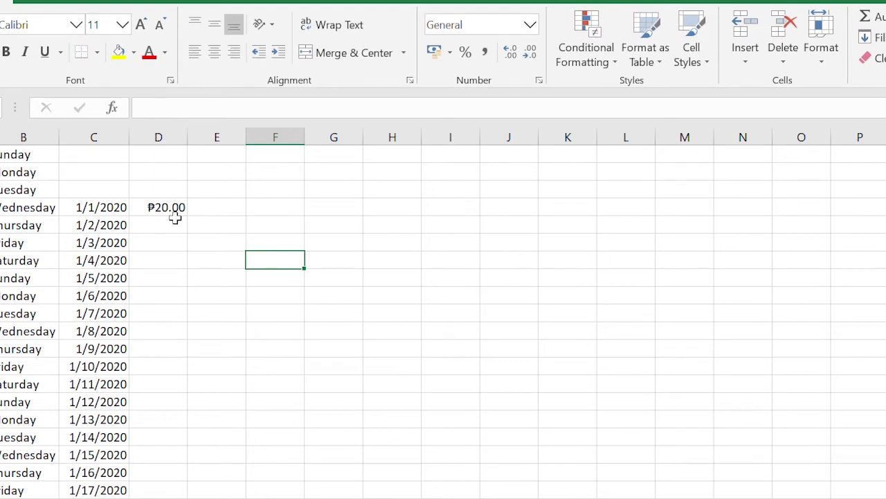
click(172, 220)
text(19)
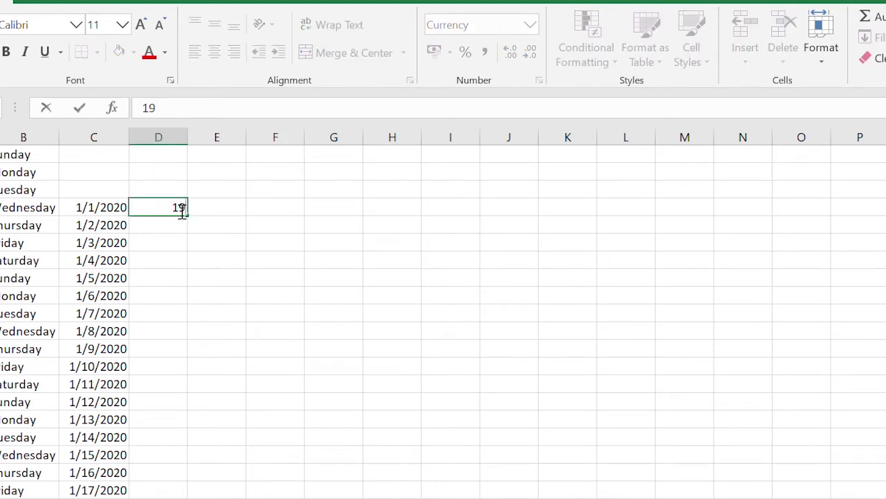
key(Return)
click(178, 207)
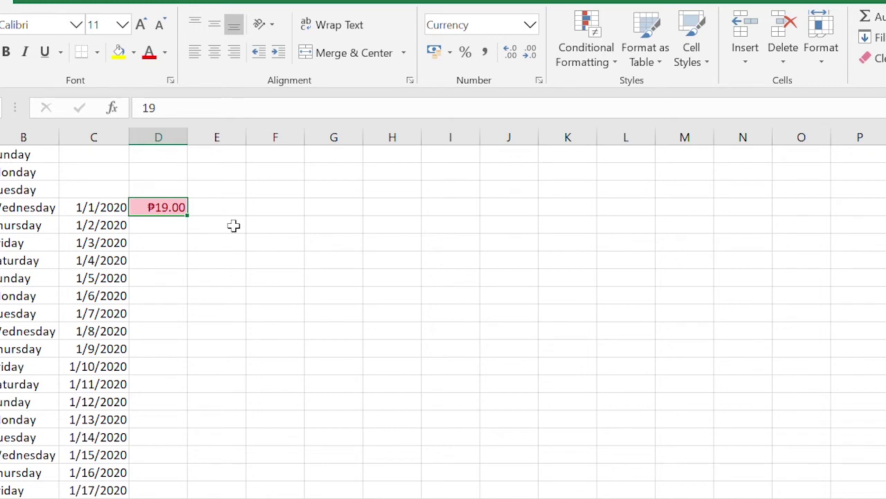
Test the conditional highlighting in D7 by entering the amount 20 and switching it back to 19.
text(20)
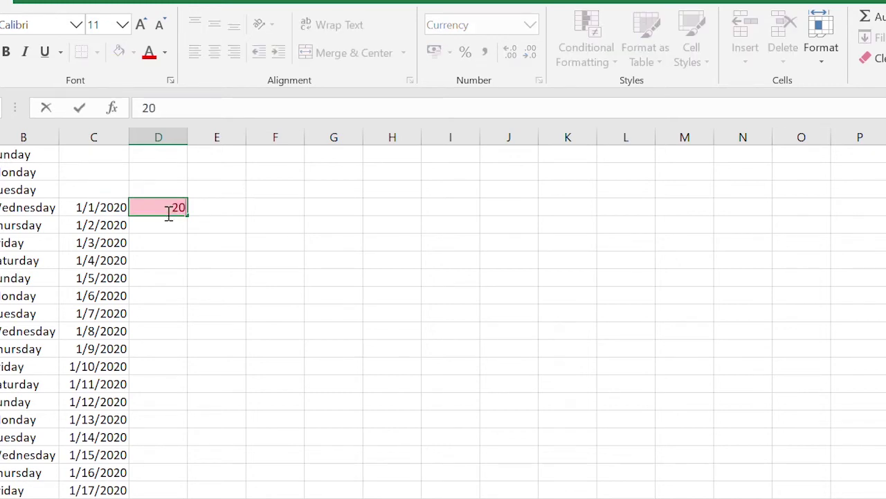
key(Return)
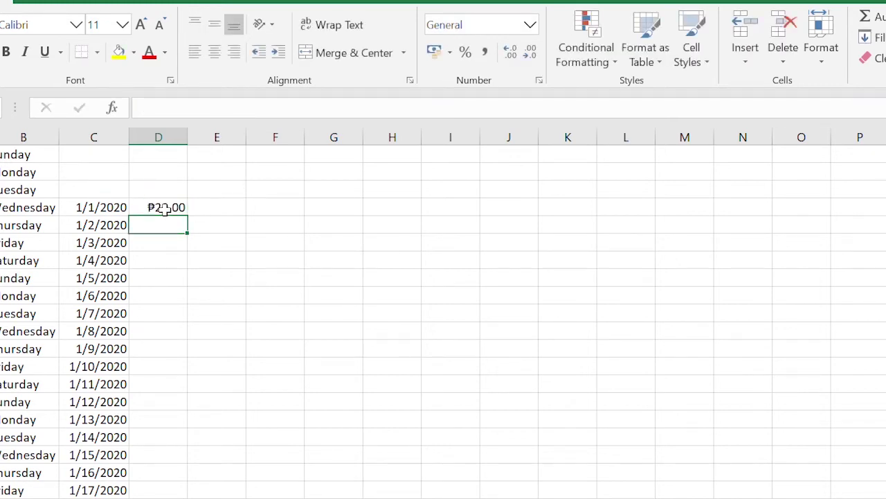
click(171, 209)
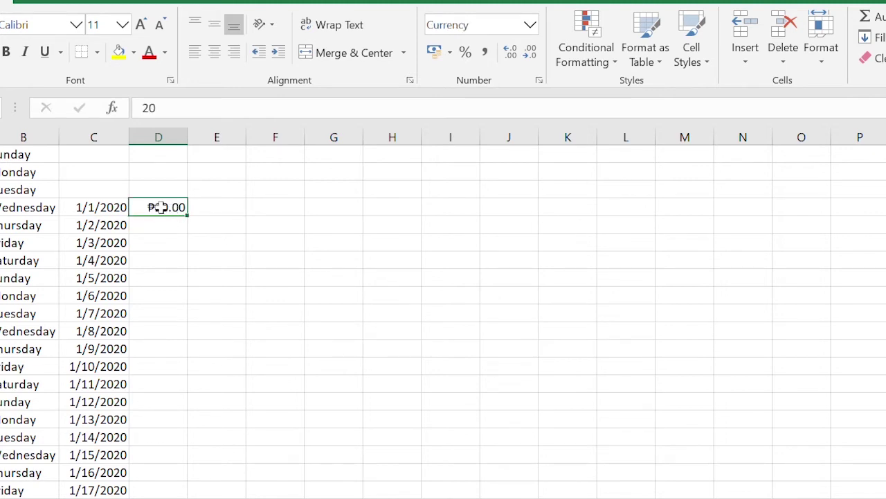
text(19)
key(Return)
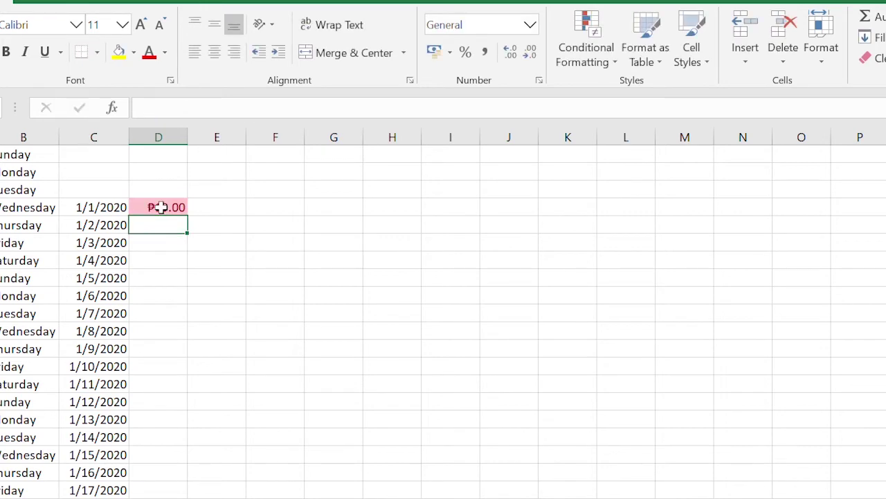
Try the amount 20 in D7 again, and undo the entry.
click(159, 207)
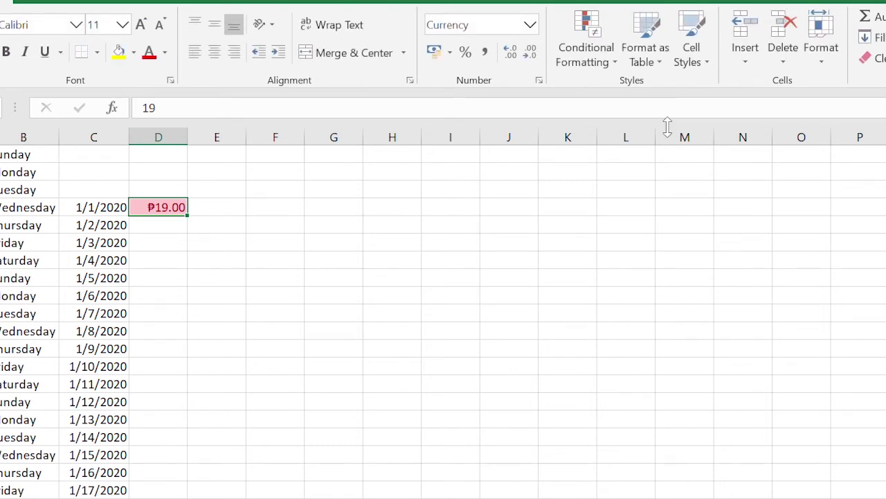
text(20)
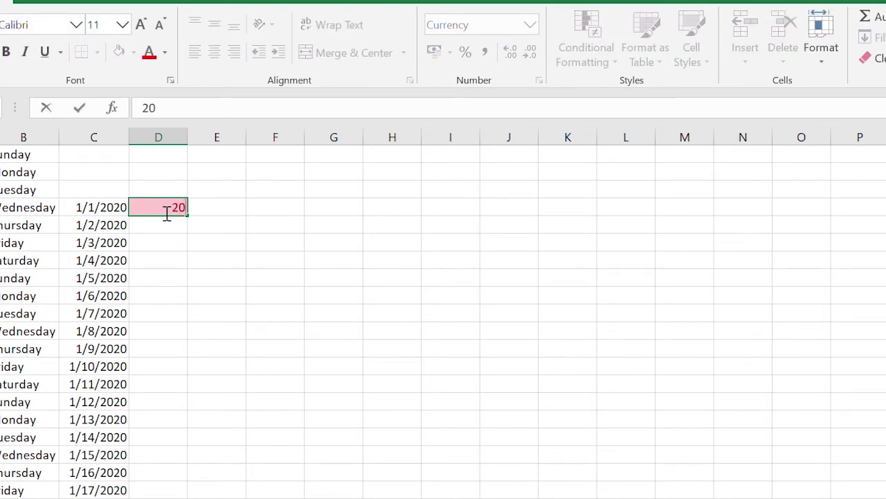
key(Return)
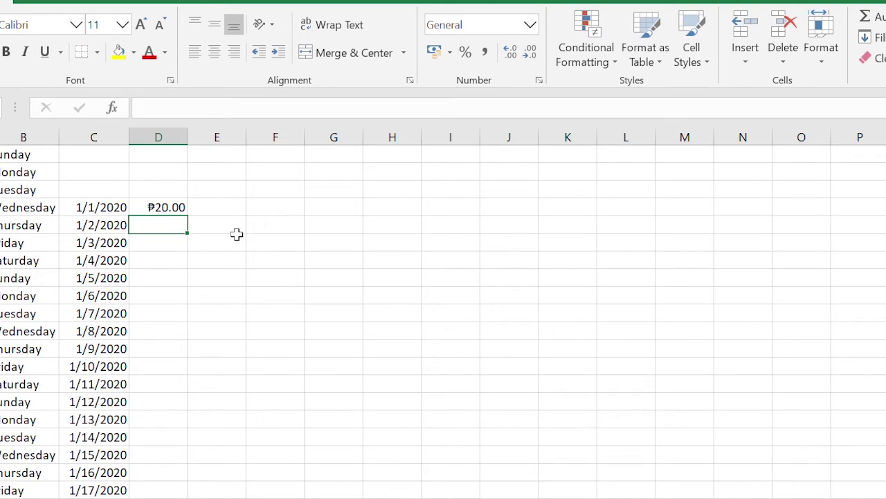
key(ctrl+z)
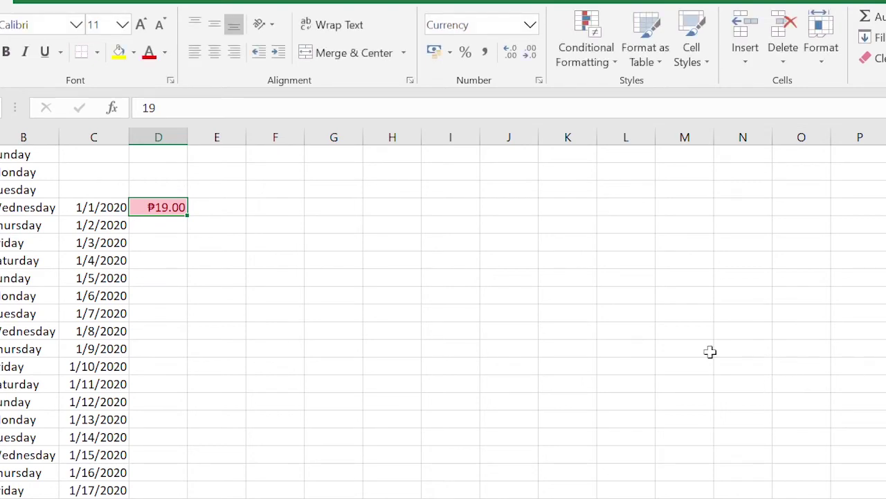
Test the highlighting in D7 with the amounts 20 and 30.
text(20)
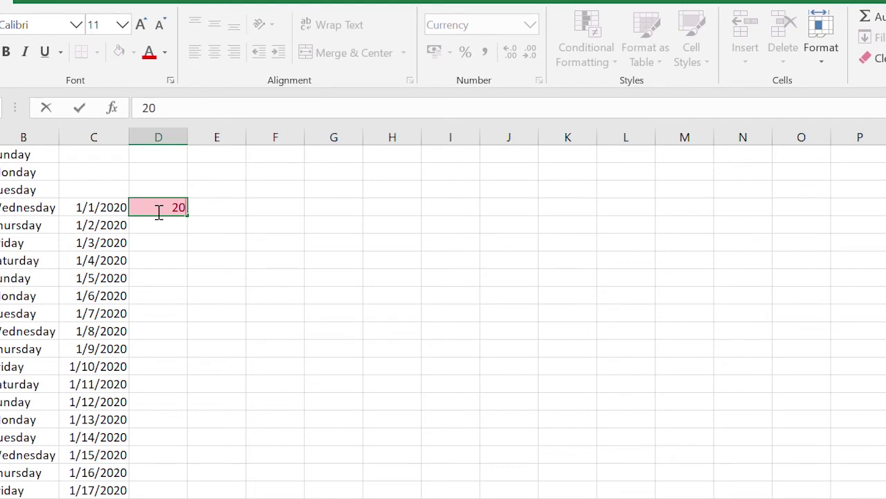
key(Return)
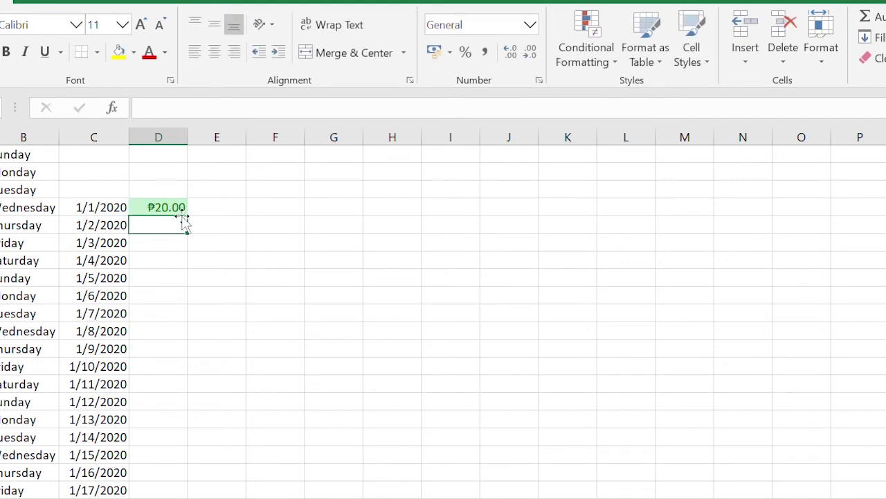
click(172, 207)
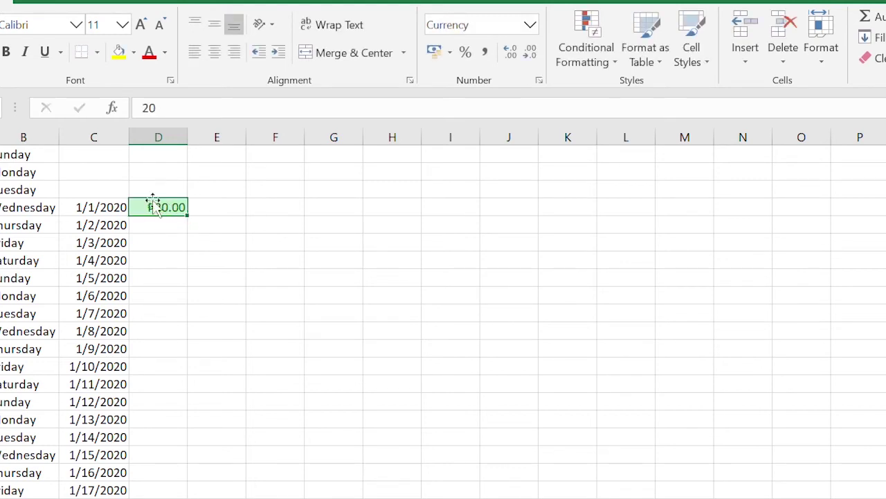
double_click(157, 207)
key(BackSpace)
key(BackSpace)
text(30)
key(Return)
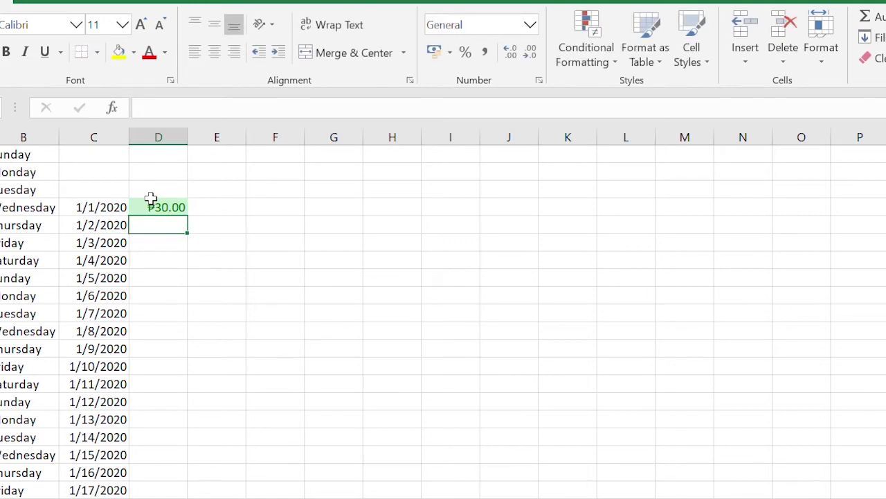
Test the highlighting in D7 with the larger amounts 100 and 1000000.
click(152, 204)
text(1)
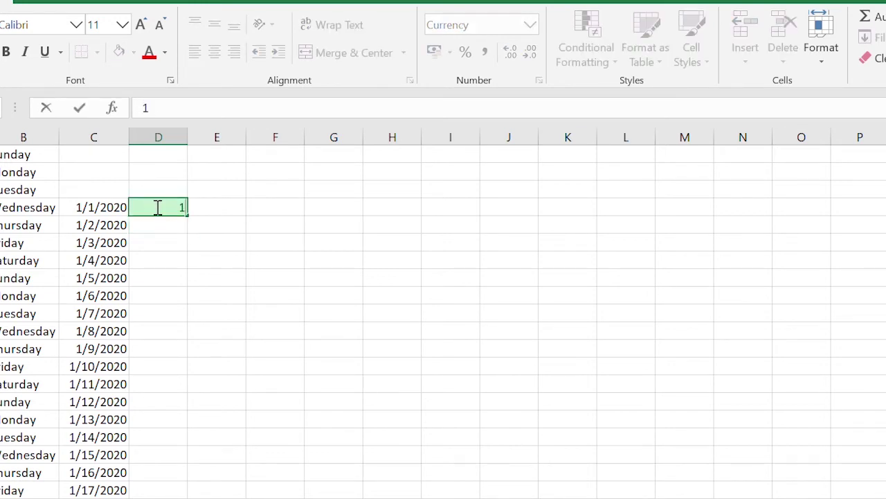
text(00)
key(Return)
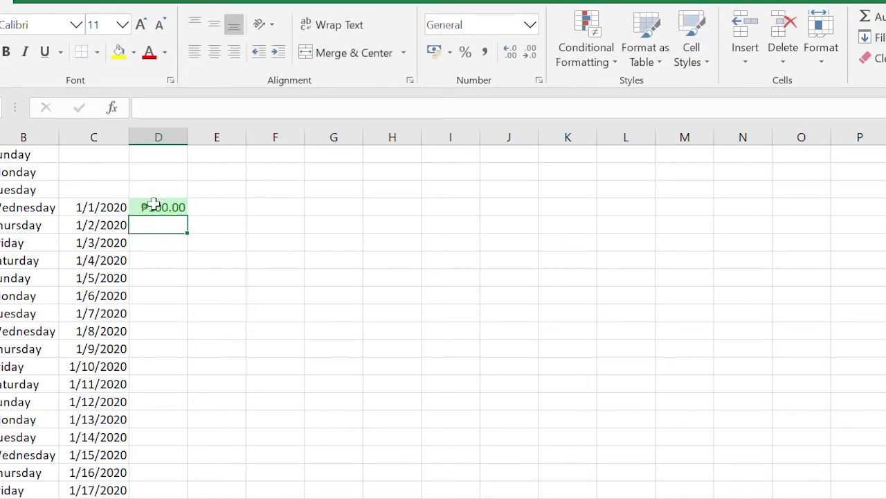
click(161, 204)
text(10000)
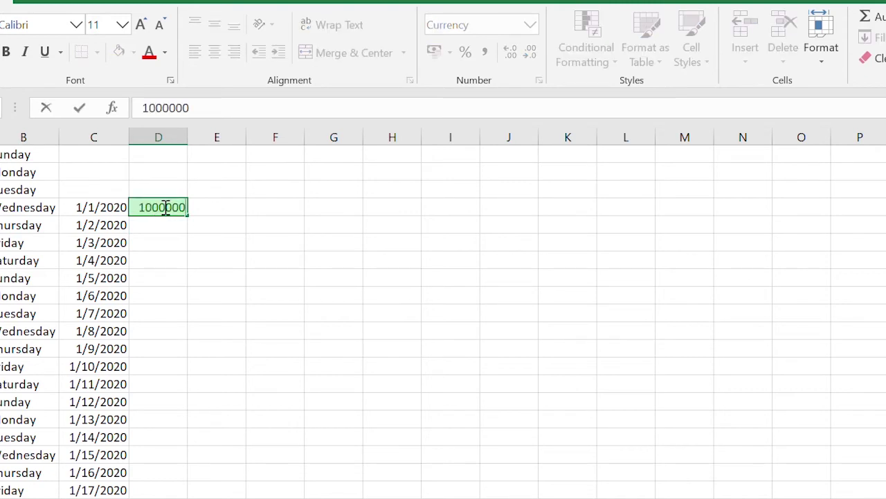
key(Return)
Set the amount in D7 back to 20 and narrow column D to fit it closely.
click(168, 204)
text(2)
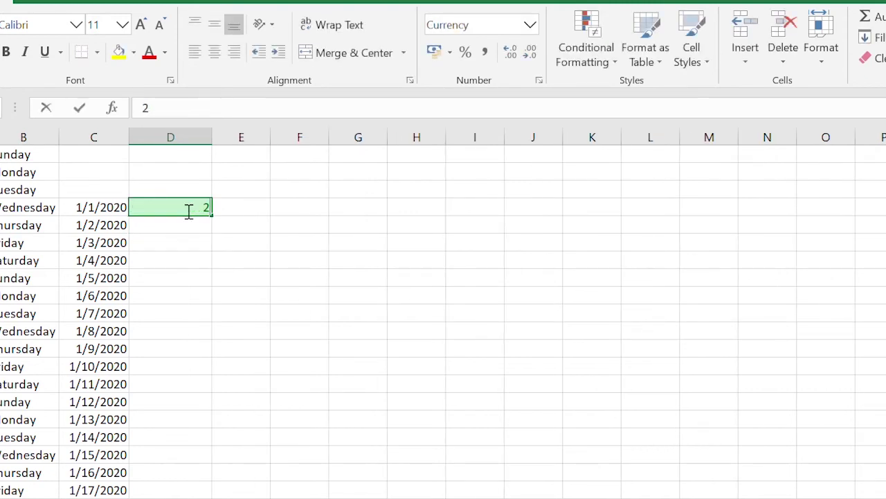
text(0)
key(Return)
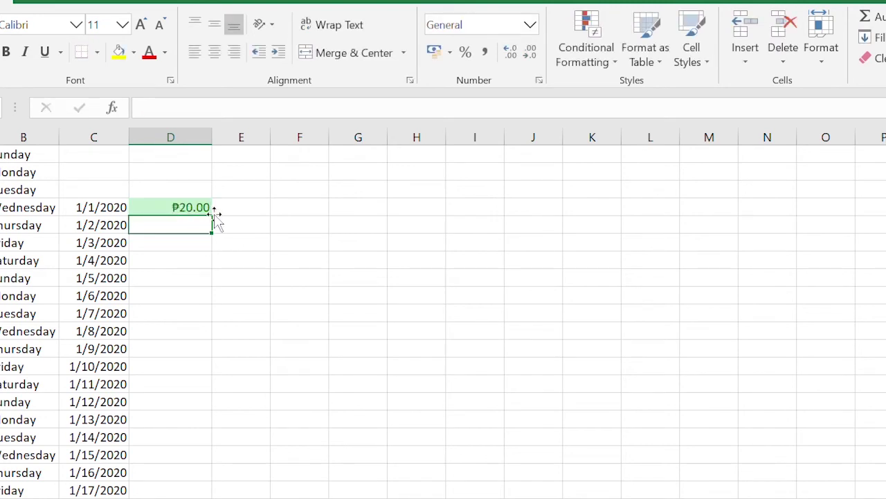
drag(211, 137, 179, 137)
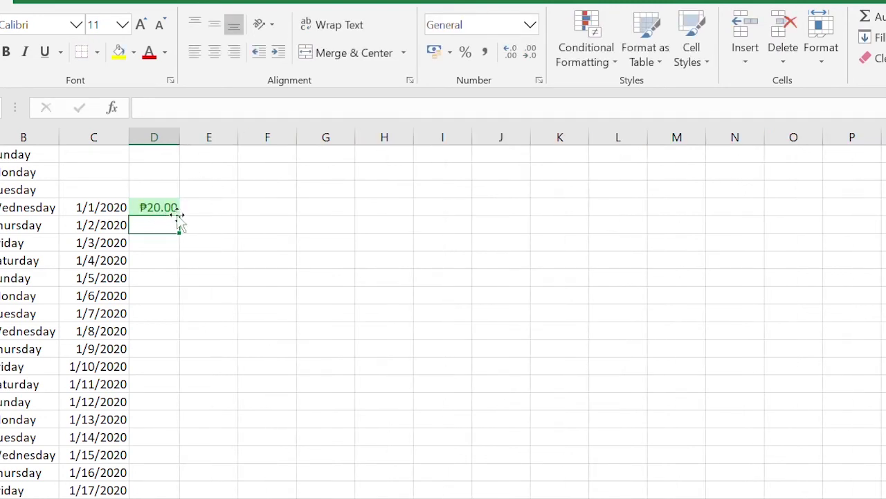
Test the highlighting in D7 with the lower amounts 19, 10 and 2.
click(162, 206)
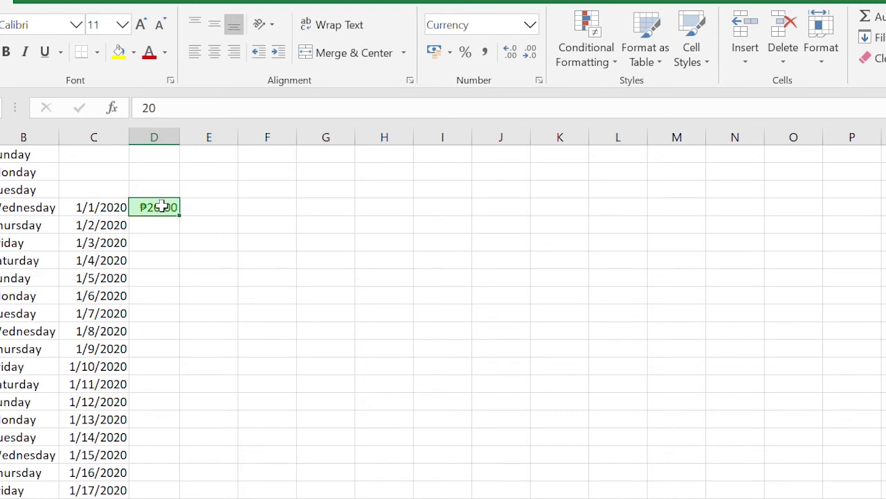
text(15)
key(Return)
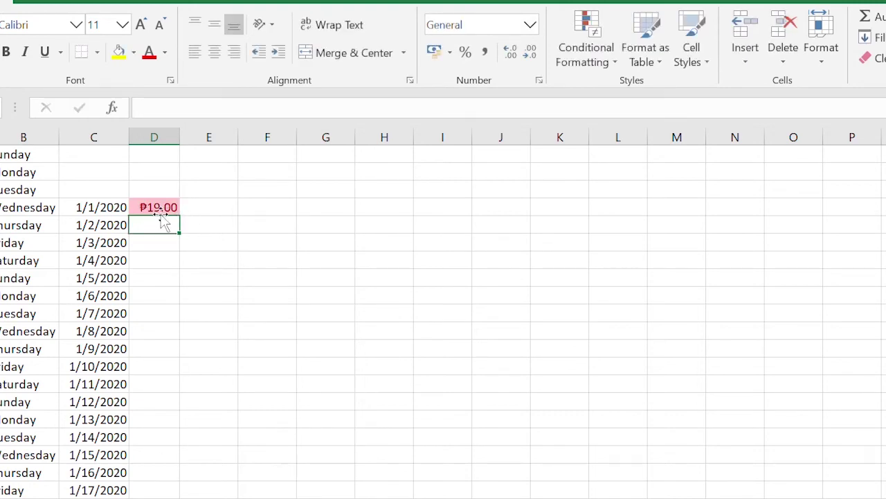
click(159, 207)
text(10)
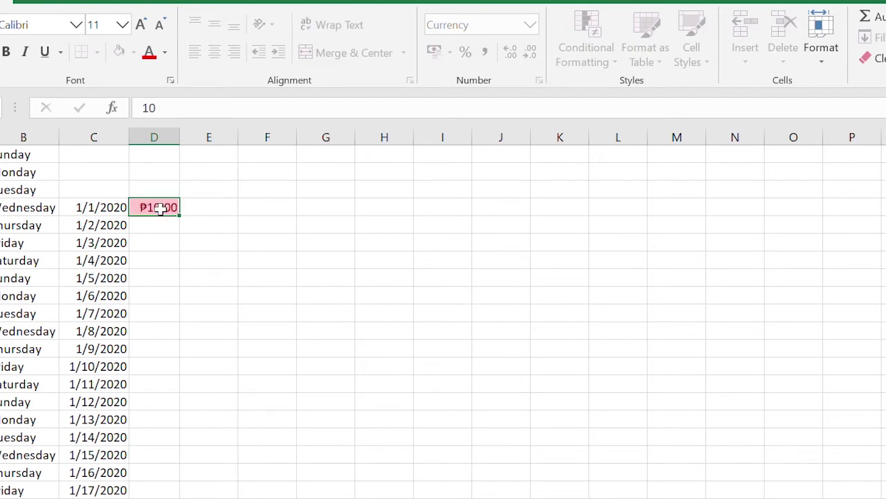
key(Return)
click(173, 212)
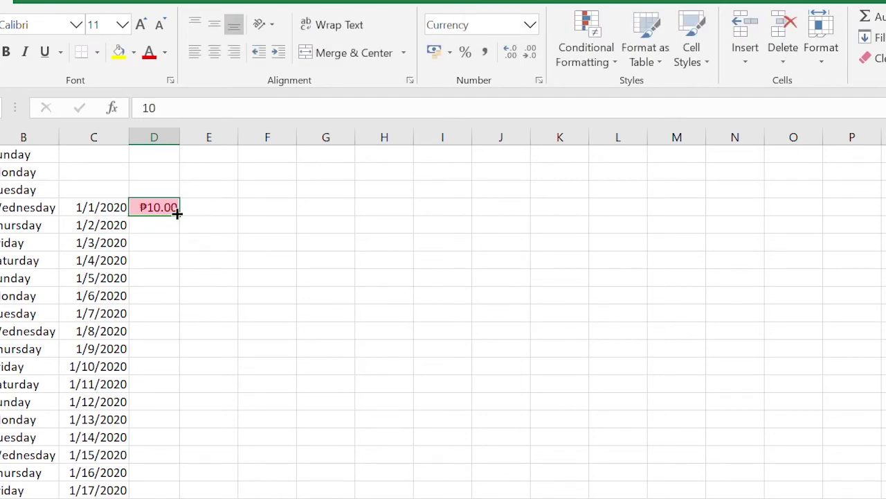
text(2)
key(Return)
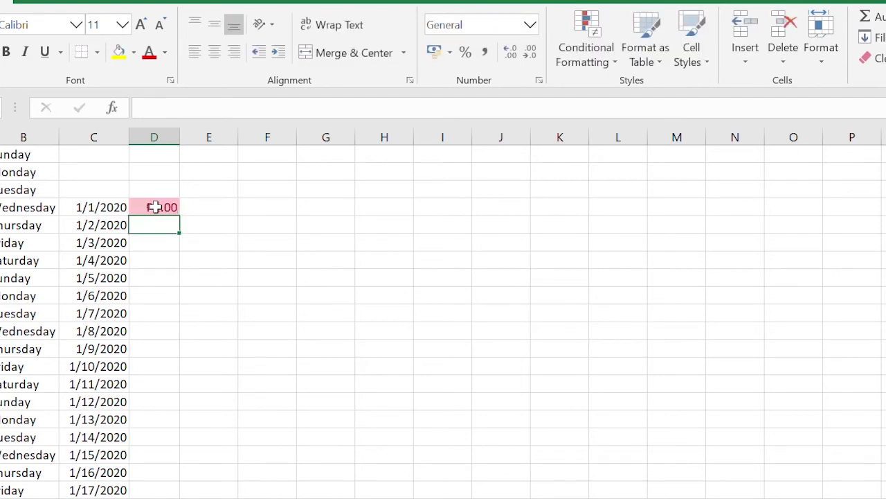
Set the amount in D7 to 20 and fill it down column D to 1/17/2020.
click(158, 210)
text(20)
key(Return)
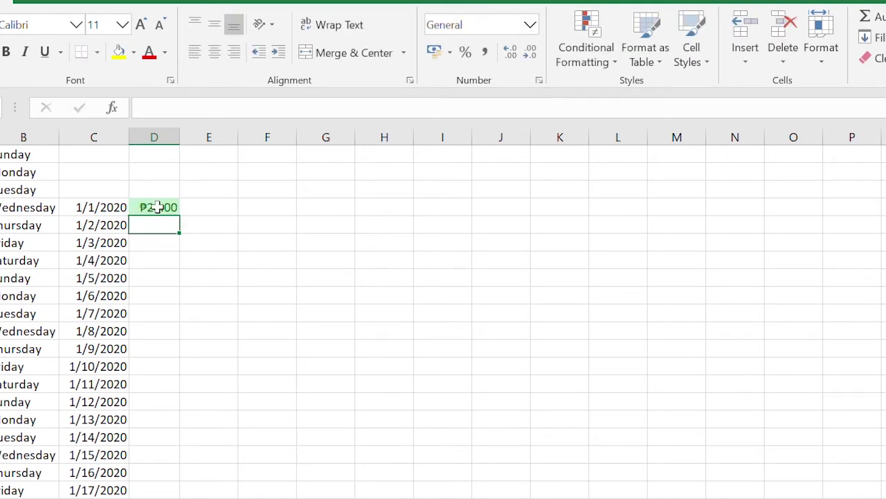
click(162, 207)
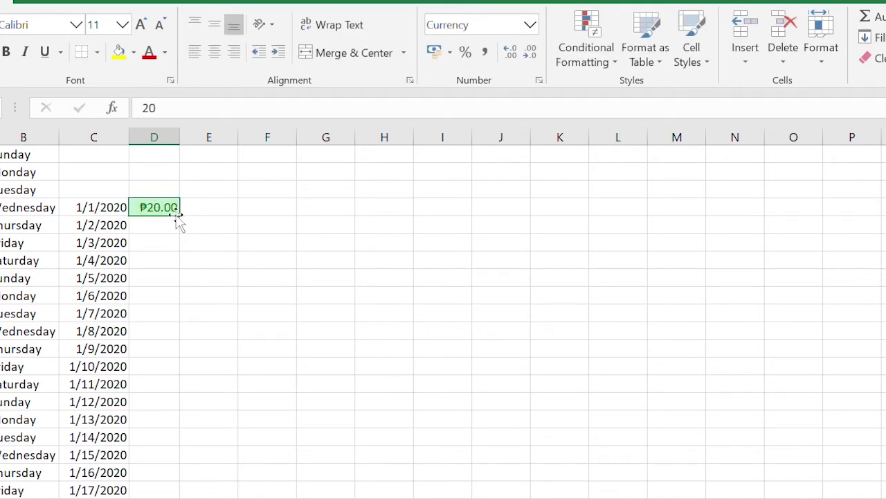
drag(179, 215, 148, 493)
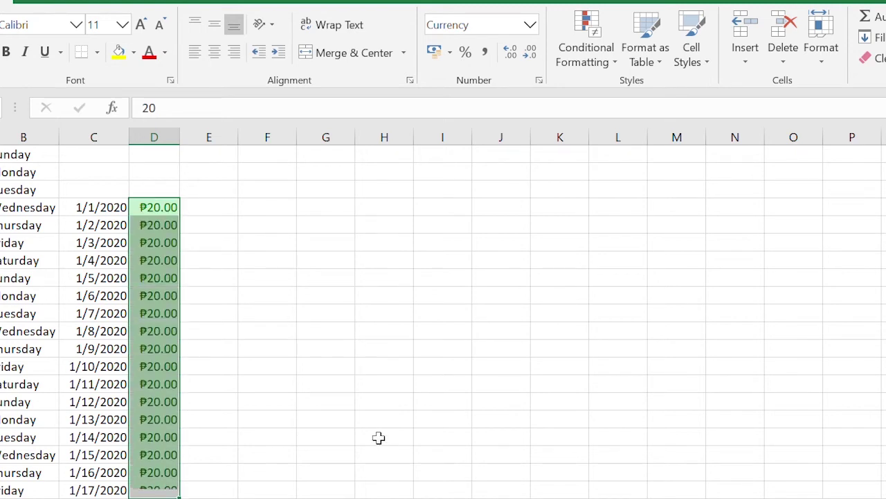
click(284, 339)
Copy the 1/17/2020 amount into the 1/18/2020 row and change the copy to 0.
scroll(351, 337, down, 5)
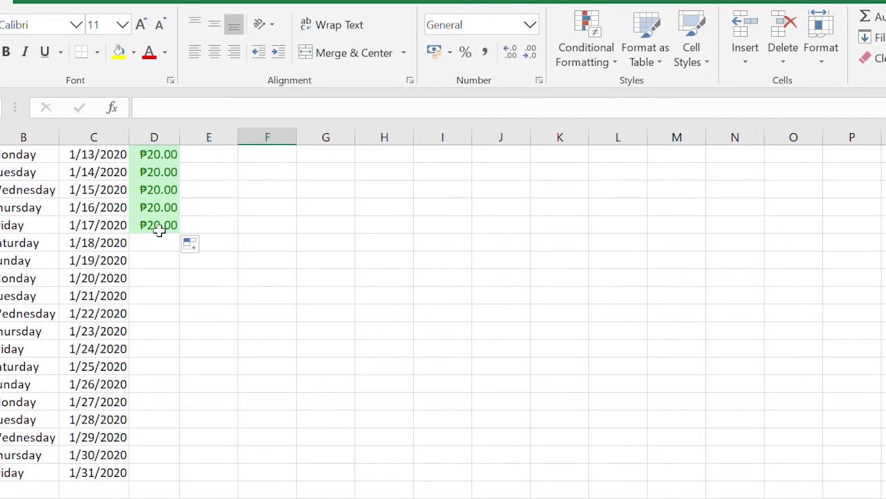
click(159, 231)
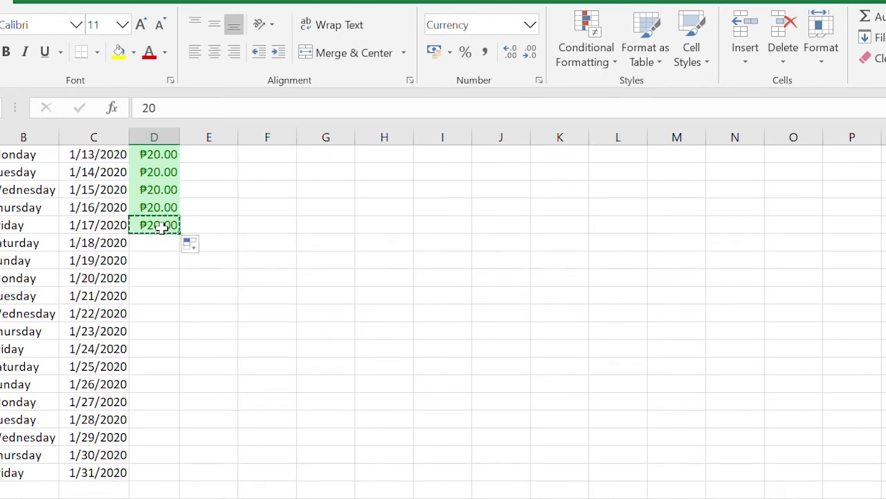
click(167, 245)
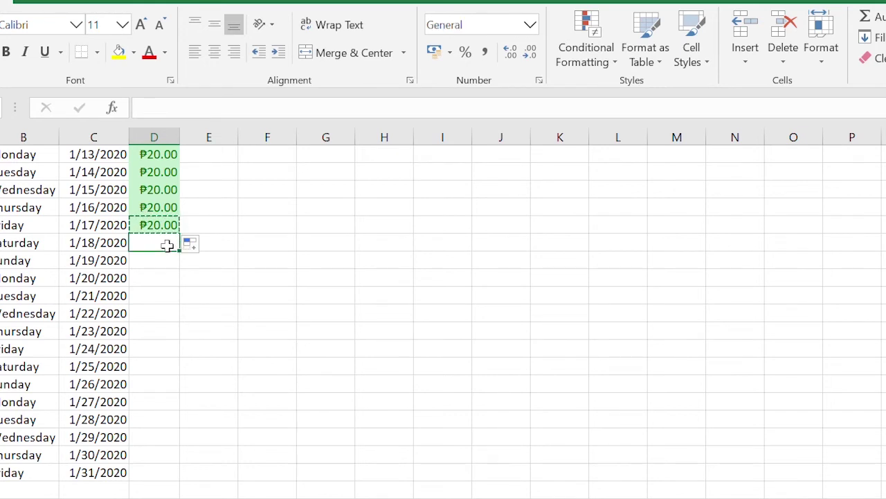
text(₱20.00)
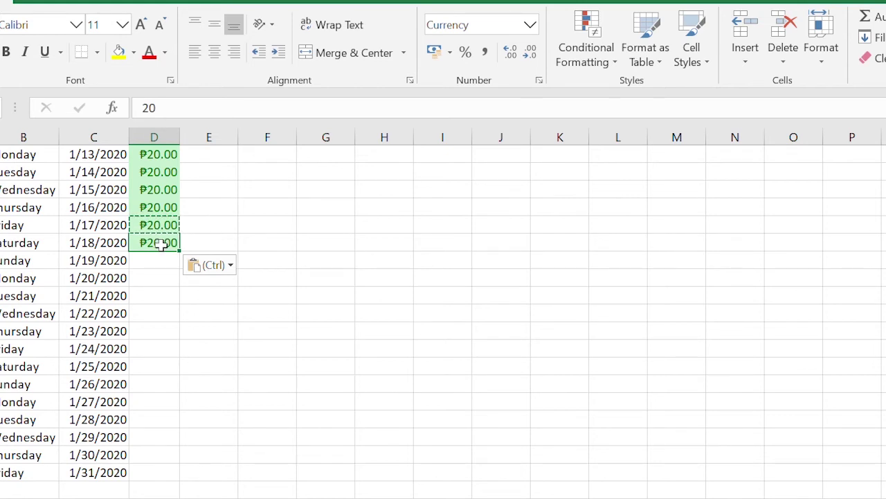
text(0)
key(Return)
Fill the 0 amount from 1/18/2020 down column D to 1/31/2020 and review the filled amounts.
click(155, 244)
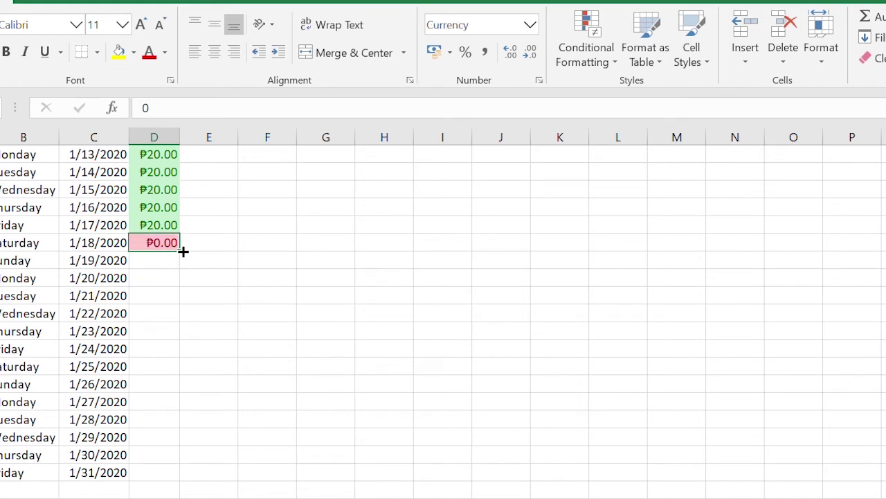
drag(179, 251, 160, 476)
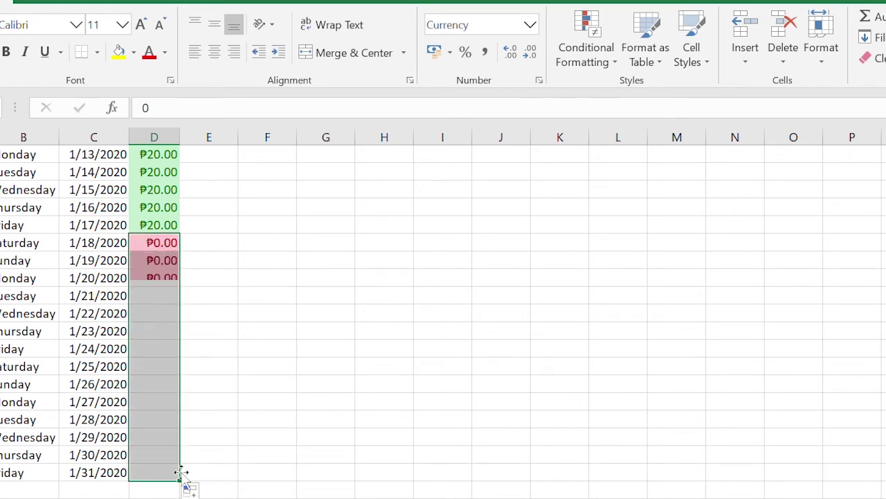
click(233, 278)
scroll(307, 382, up, 5)
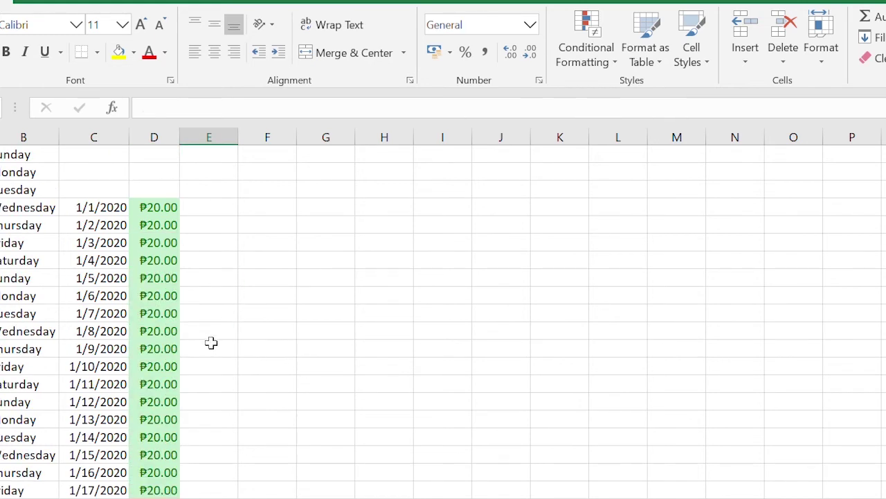
scroll(208, 350, down, 3)
scroll(215, 364, down, 3)
scroll(208, 350, up, 4)
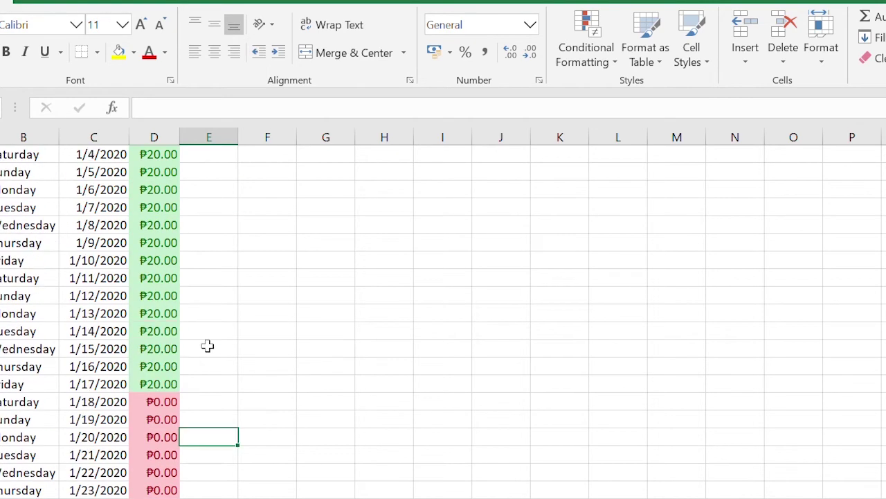
click(168, 403)
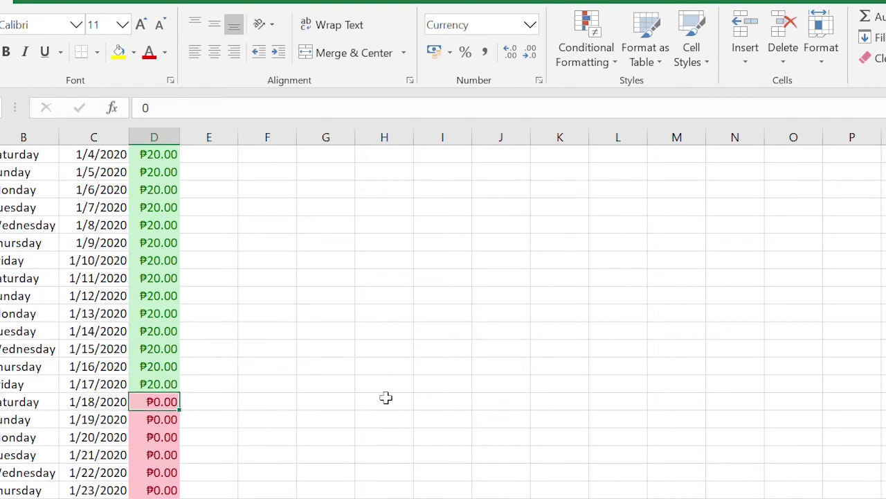
Try 20 as the 1/18/2020 amount to check its highlighting, and undo the change.
text(20)
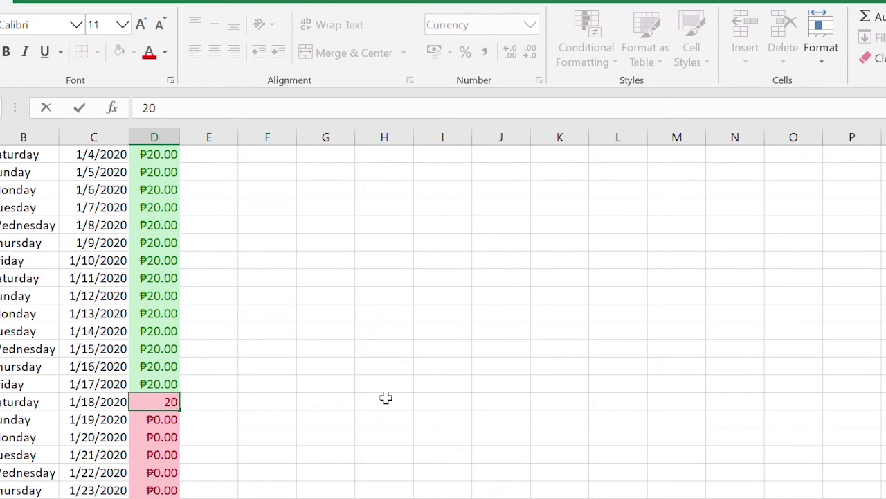
key(Return)
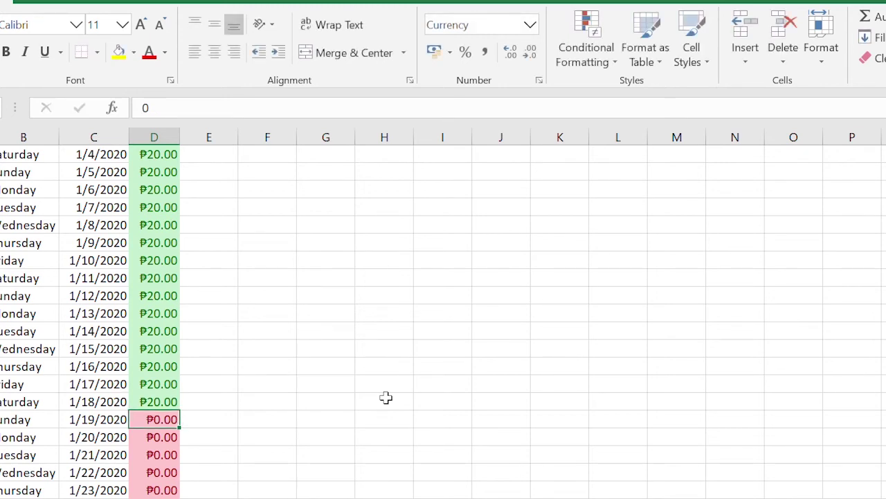
key(ctrl+z)
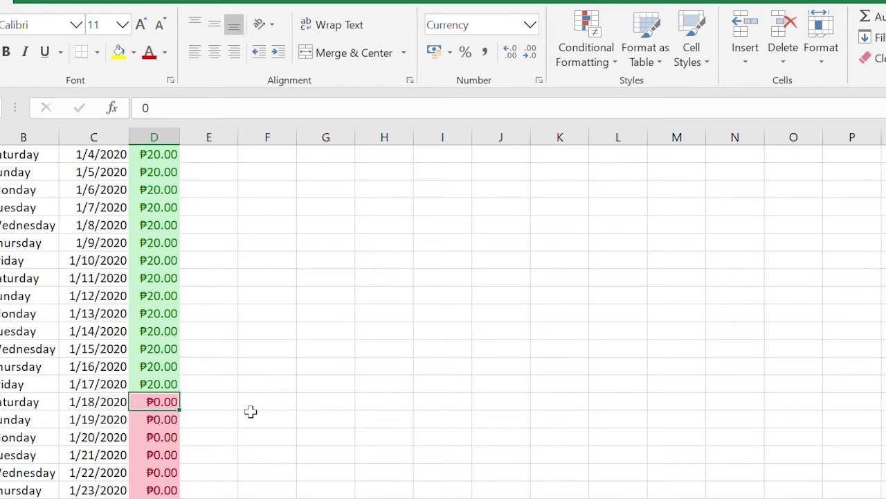
click(219, 388)
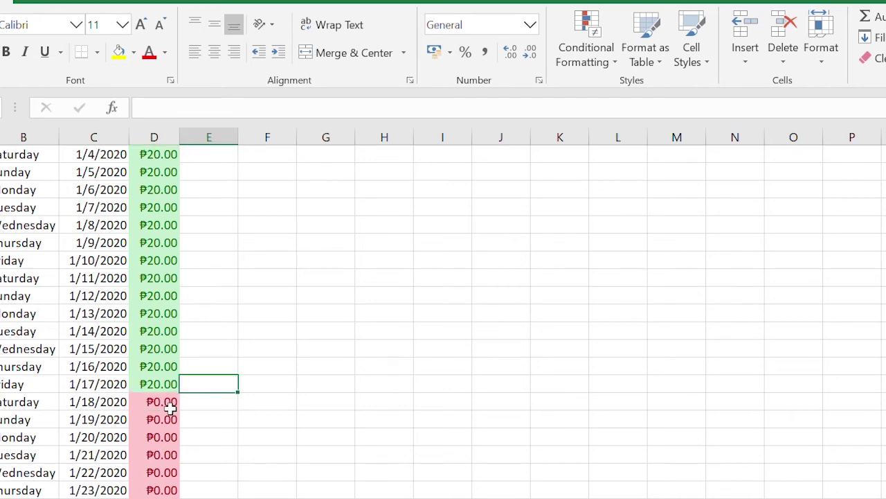
Review the green and red highlighting of the amounts from 1/1/2020 through 1/31/2020.
scroll(202, 417, down, 3)
scroll(243, 396, up, 5)
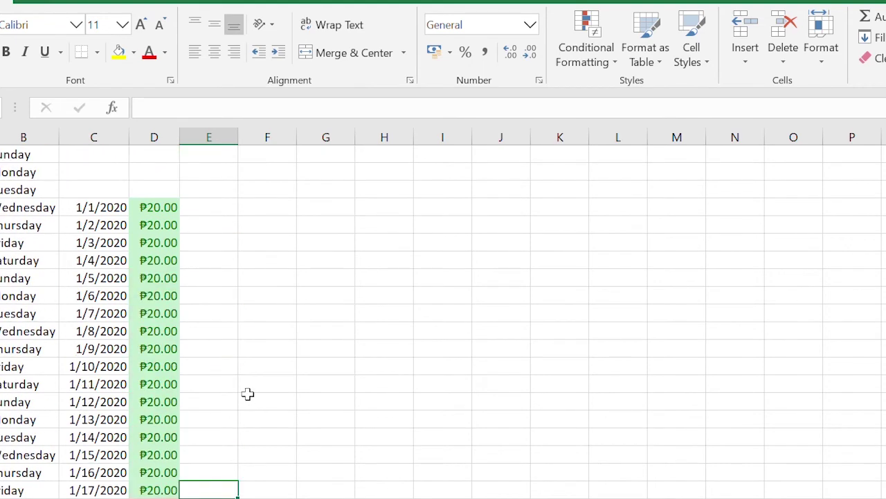
scroll(247, 394, down, 3)
scroll(297, 375, down, 2)
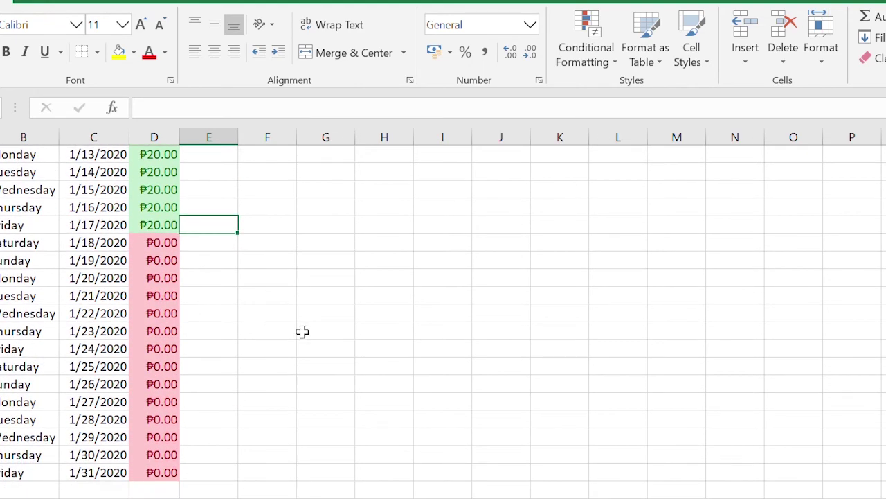
scroll(277, 332, up, 5)
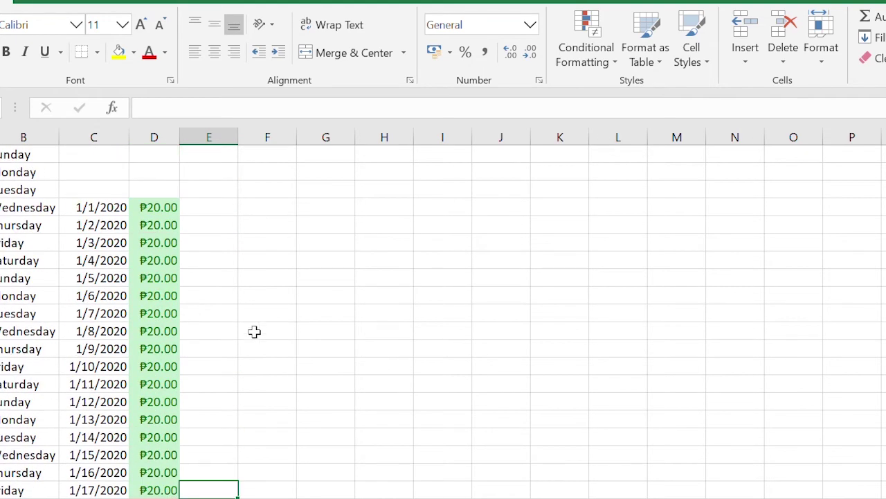
scroll(265, 346, down, 2)
scroll(263, 372, up, 3)
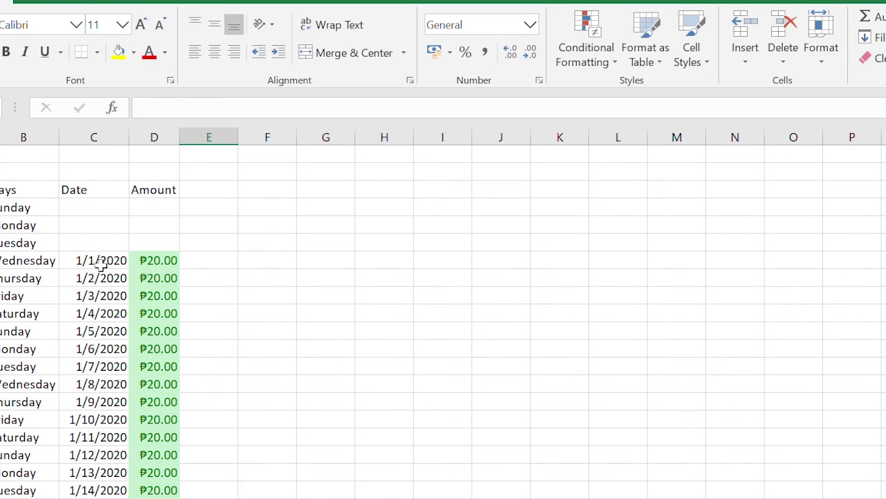
scroll(317, 353, down, 8)
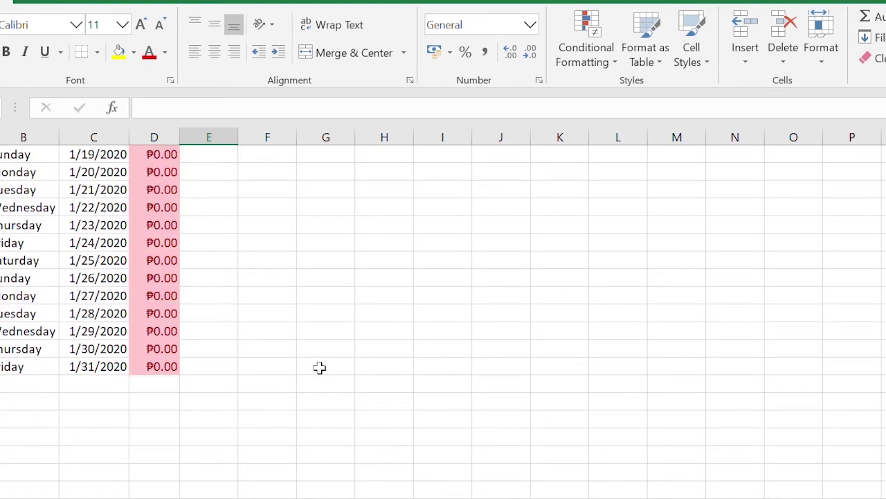
scroll(319, 368, up, 5)
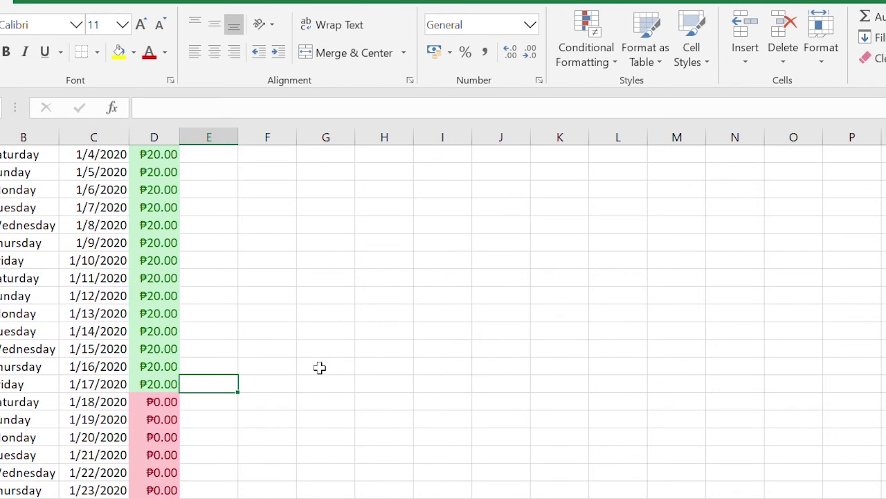
scroll(318, 320, up, 3)
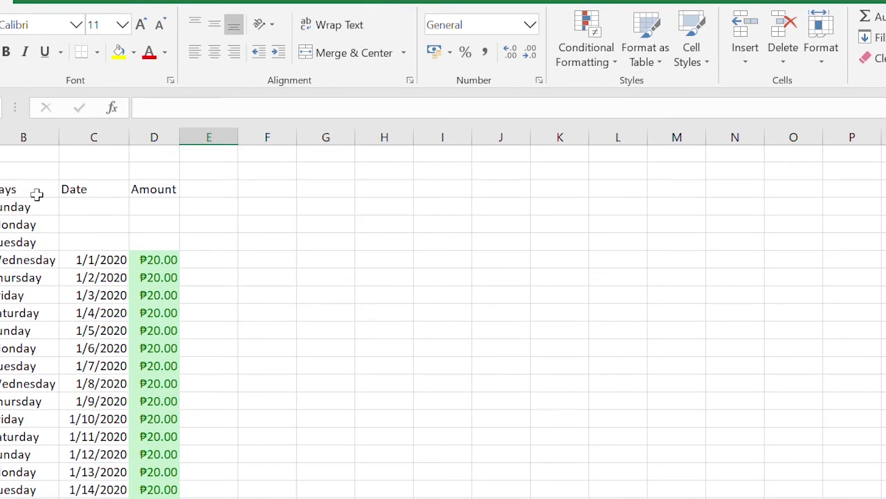
Add an outside border around the whole table, from the Days header to the 1/31/2020 amount.
drag(7, 192, 162, 425)
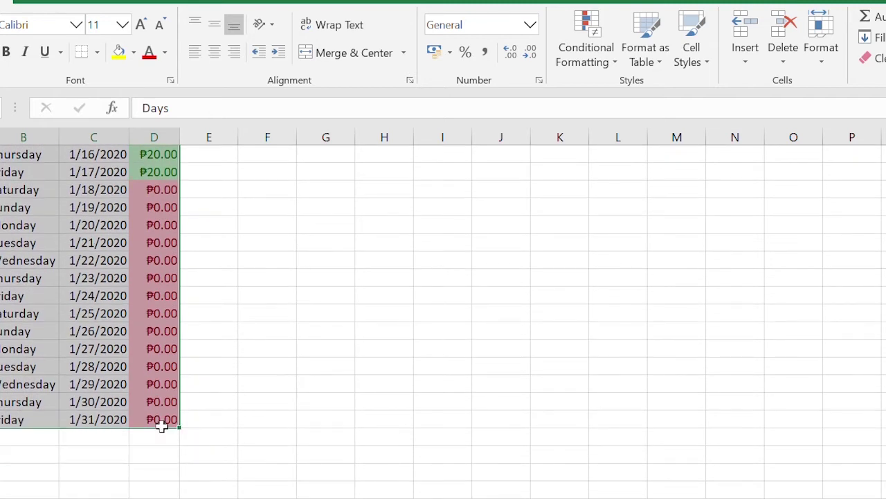
click(86, 53)
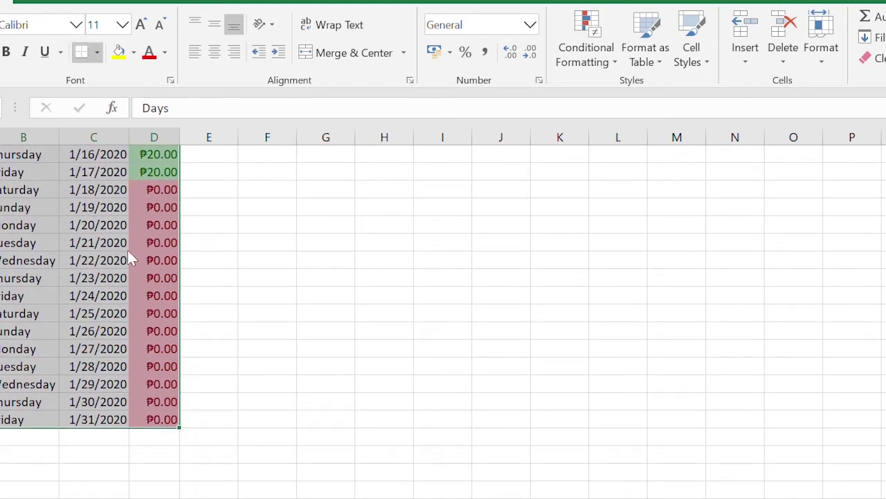
scroll(138, 277, up, 7)
click(223, 332)
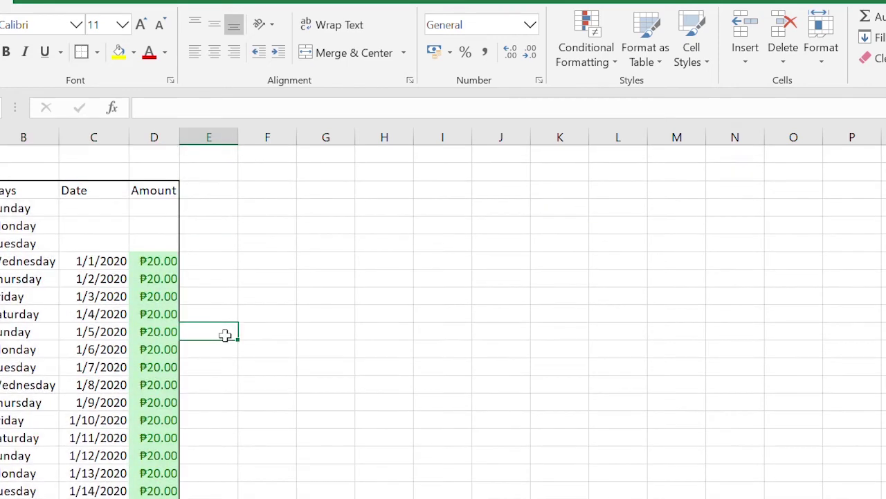
drag(7, 188, 135, 485)
click(277, 384)
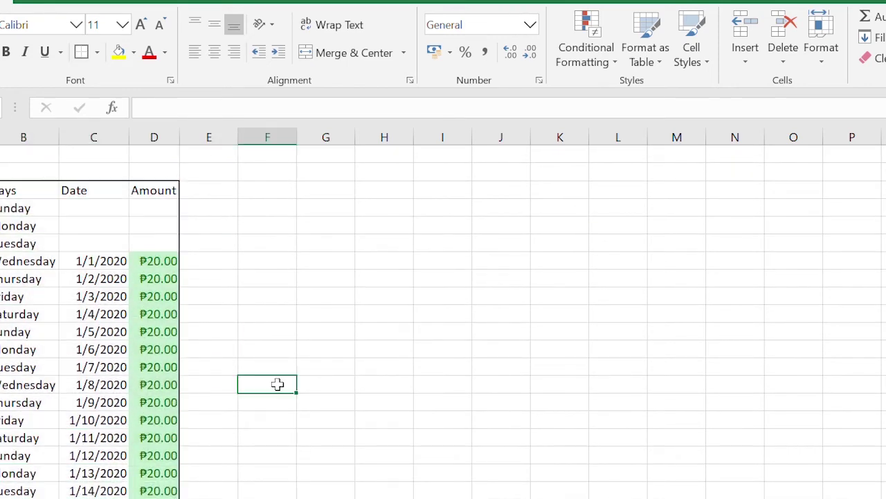
scroll(232, 265, down, 2)
scroll(232, 255, up, 2)
drag(6, 190, 159, 421)
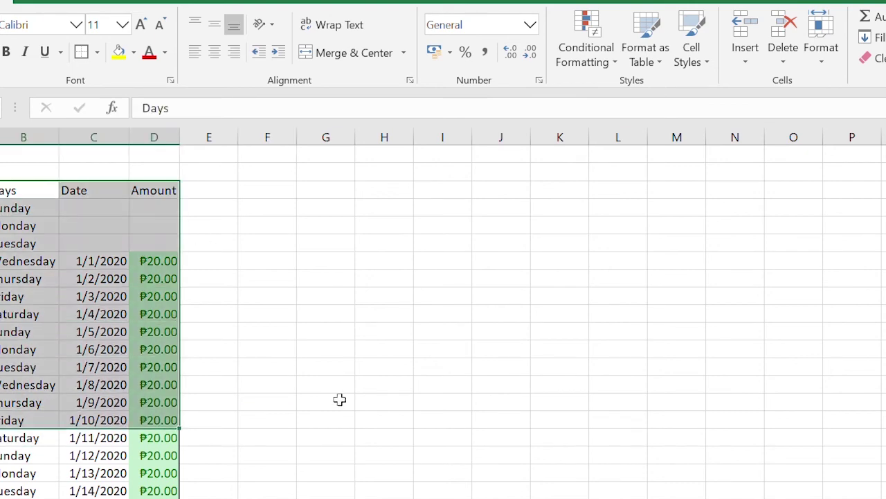
click(273, 336)
Add thin inside borders between all cells of the table, from the Days header to the 1/31/2020 amount.
drag(7, 190, 159, 493)
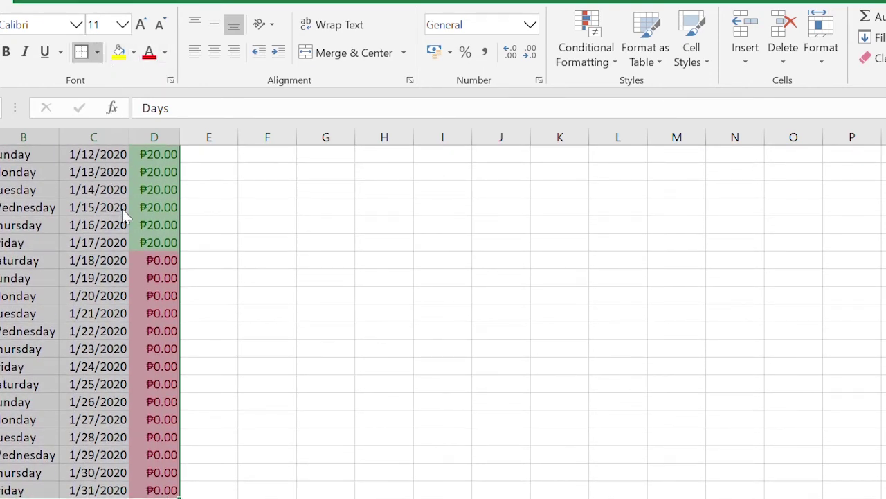
scroll(125, 216, up, 6)
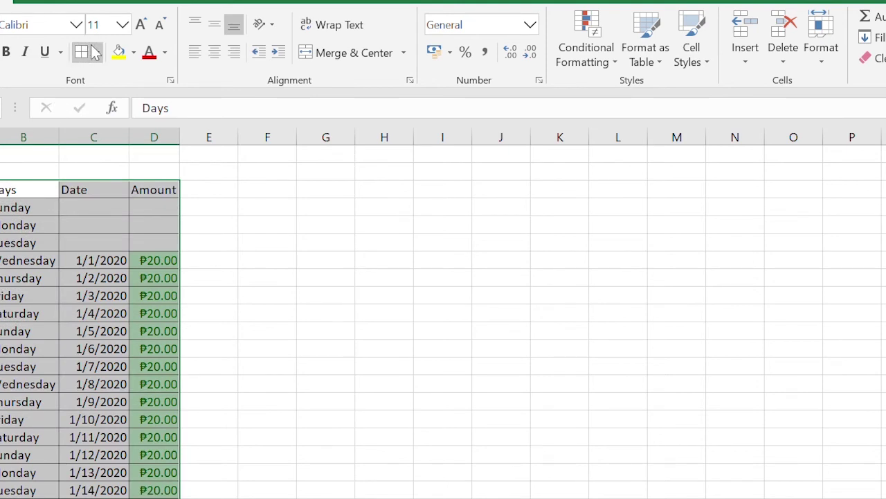
click(256, 346)
scroll(128, 256, down, 1)
scroll(127, 258, down, 2)
scroll(126, 259, up, 3)
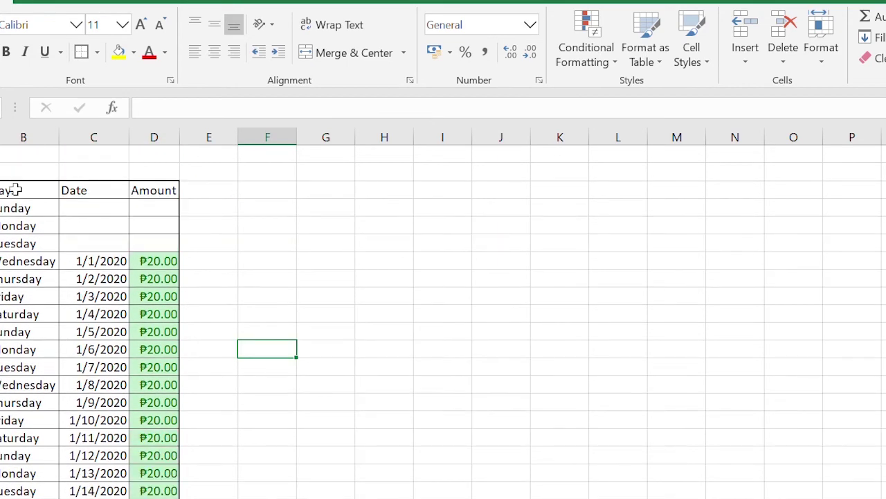
Fill the Days, Date and Amount headers and all weekday cells down to the 1/31/2020 row with light blue.
drag(43, 191, 141, 192)
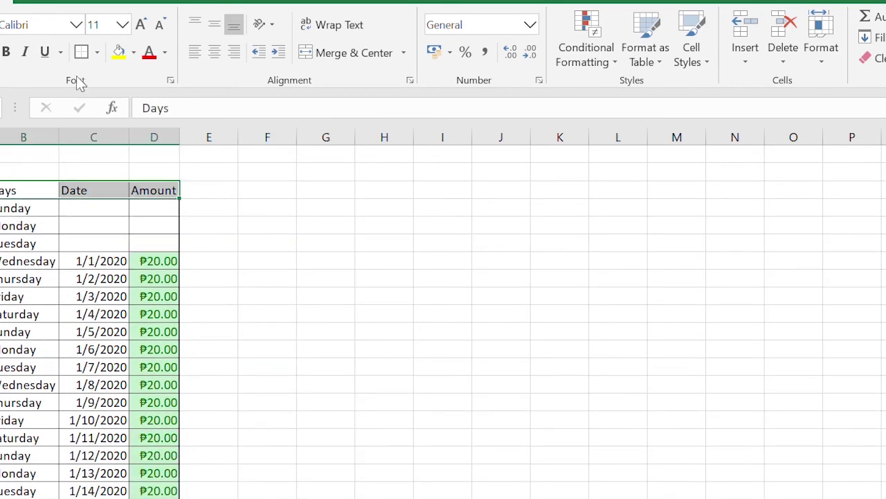
click(118, 51)
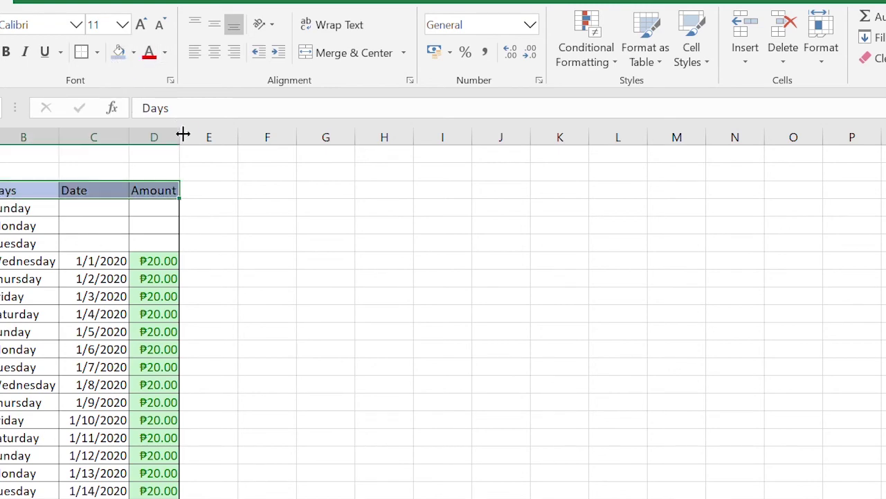
click(301, 278)
scroll(25, 220, down, 2)
scroll(28, 216, up, 2)
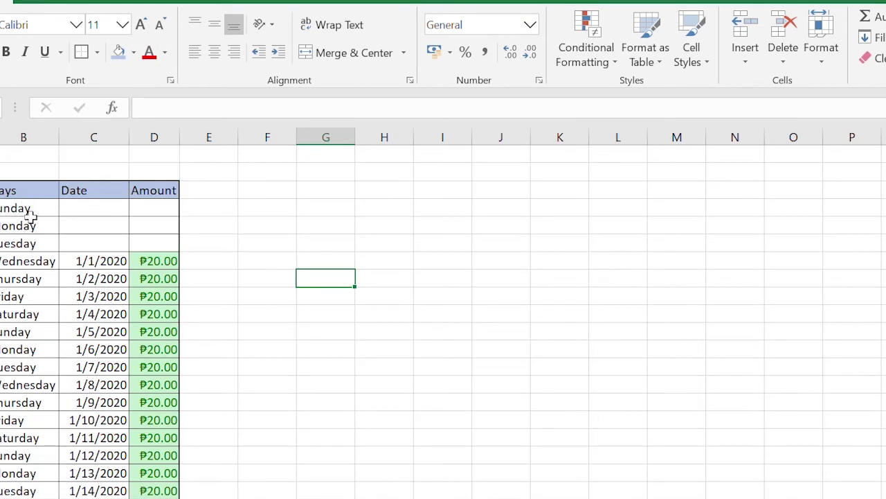
drag(34, 208, 46, 456)
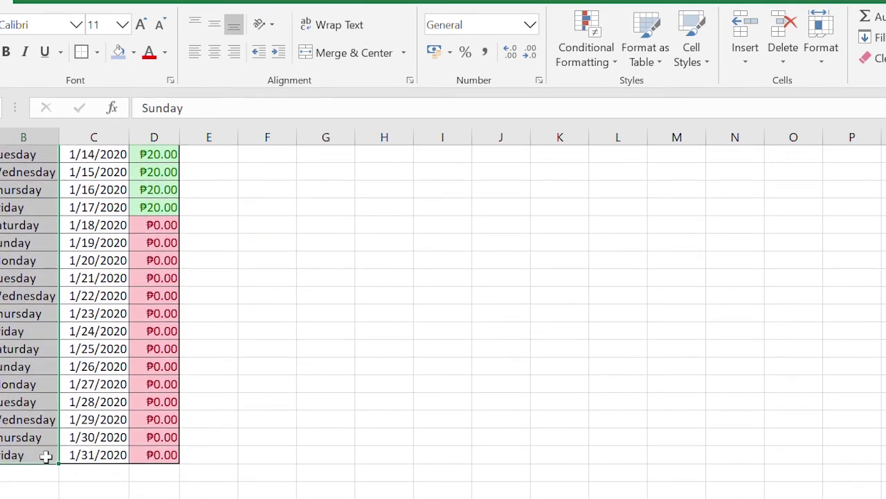
scroll(94, 298, up, 6)
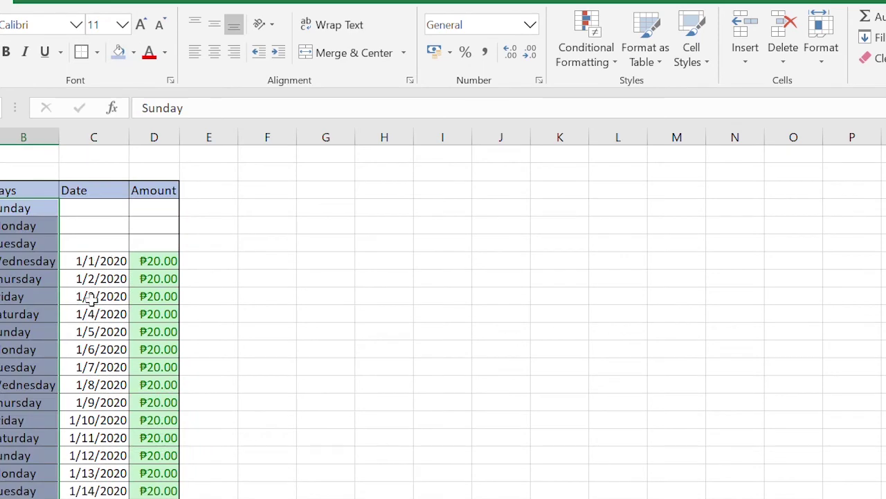
Fill the Date column with light yellow from the first Monday row down to 1/31/2020.
drag(98, 211, 109, 487)
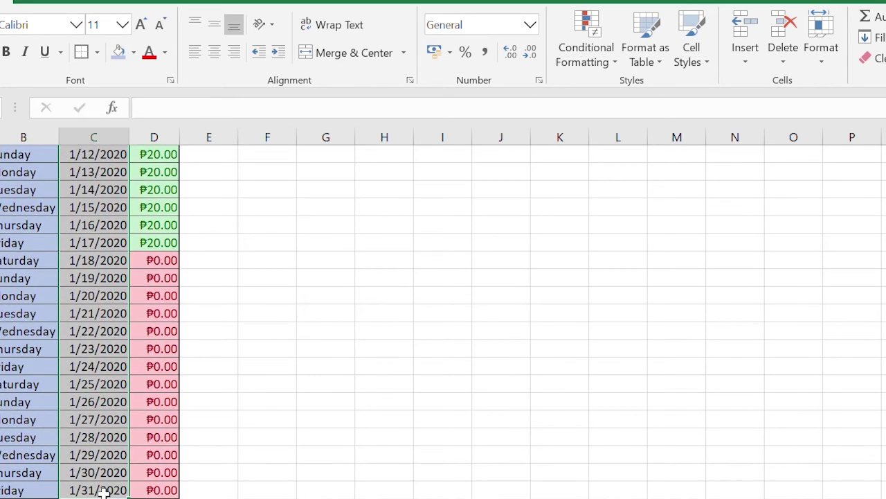
click(130, 52)
scroll(317, 273, up, 5)
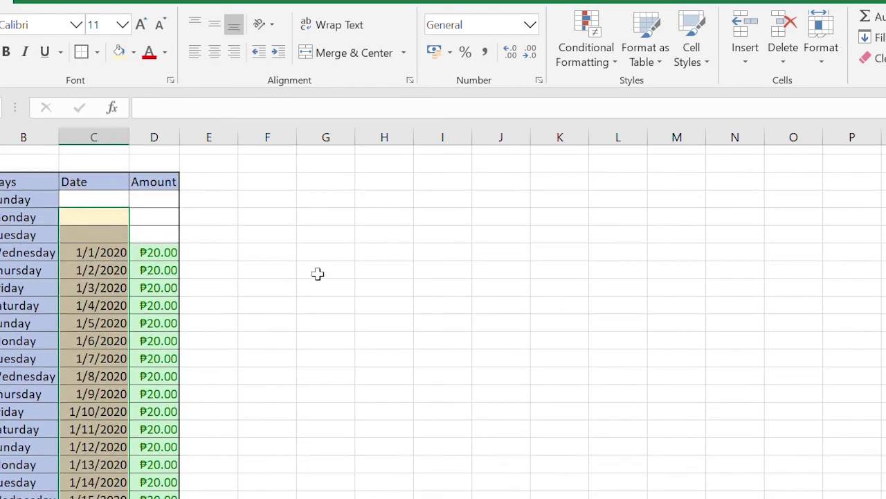
click(318, 274)
scroll(429, 245, down, 1)
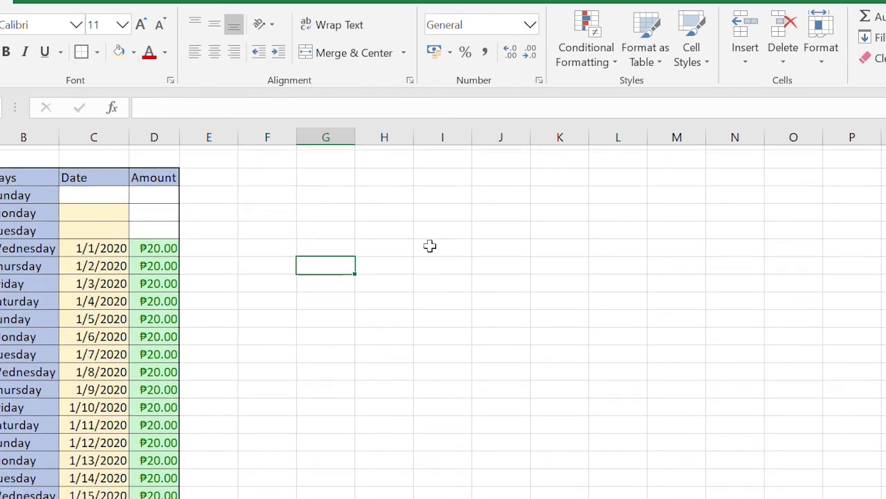
Merge and center the cells above the Days, Date and Amount headers and enter the title January.
scroll(430, 245, up, 1)
click(83, 167)
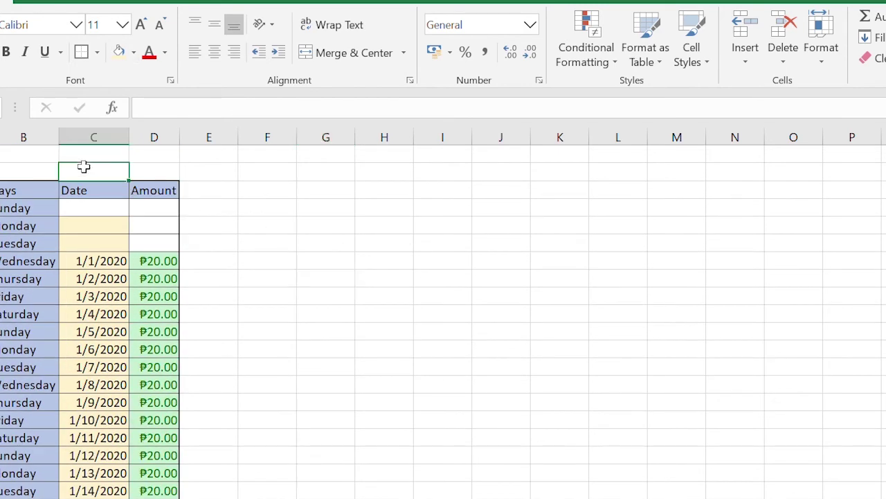
drag(10, 173, 146, 172)
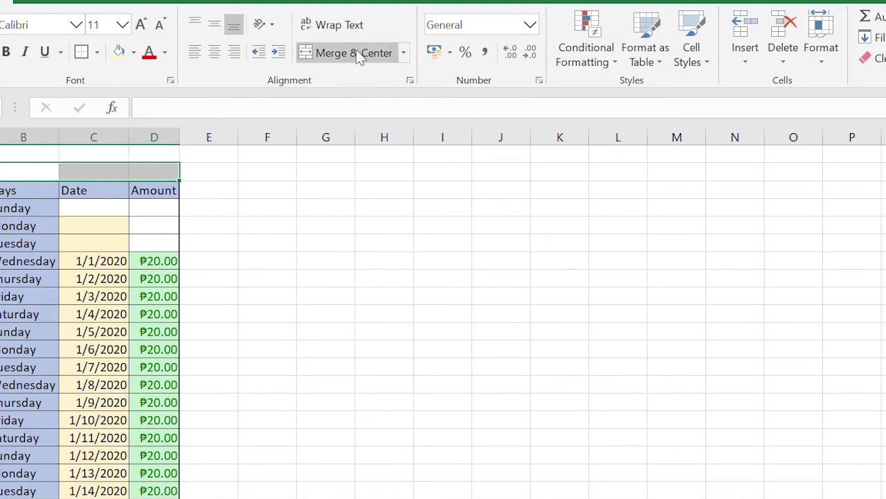
click(319, 53)
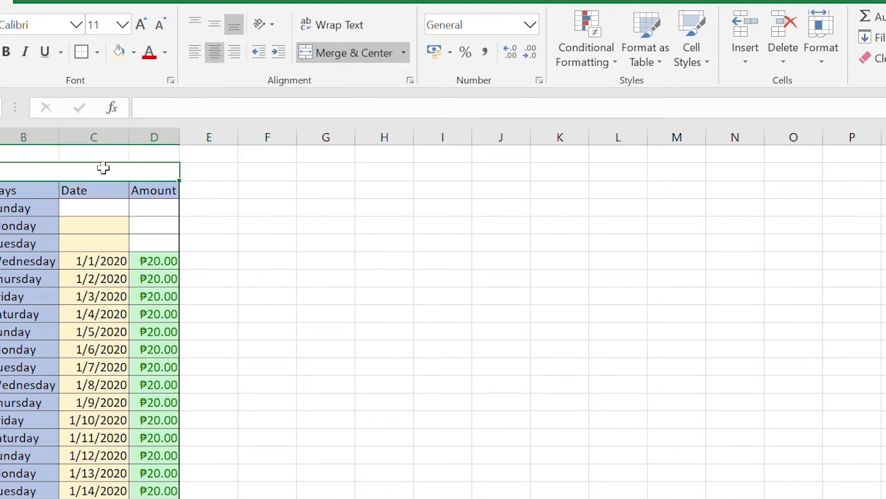
text(JanuR)
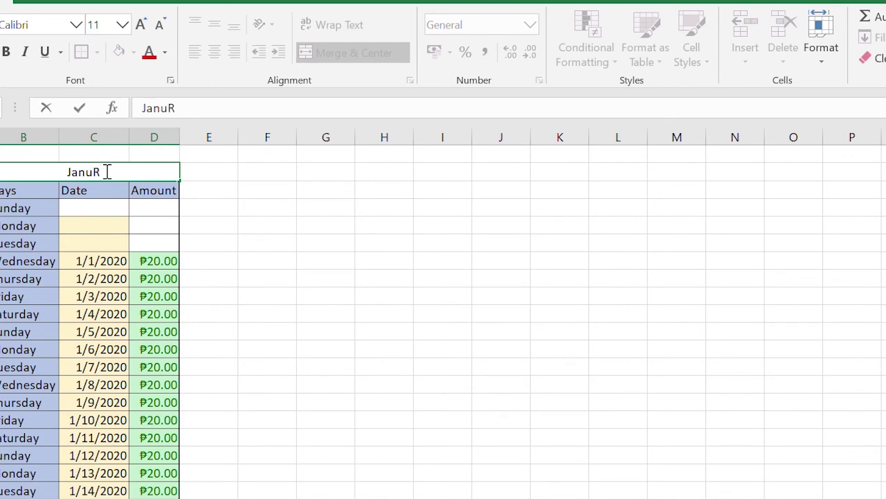
key(BackSpace)
text(a)
text(ry)
key(Return)
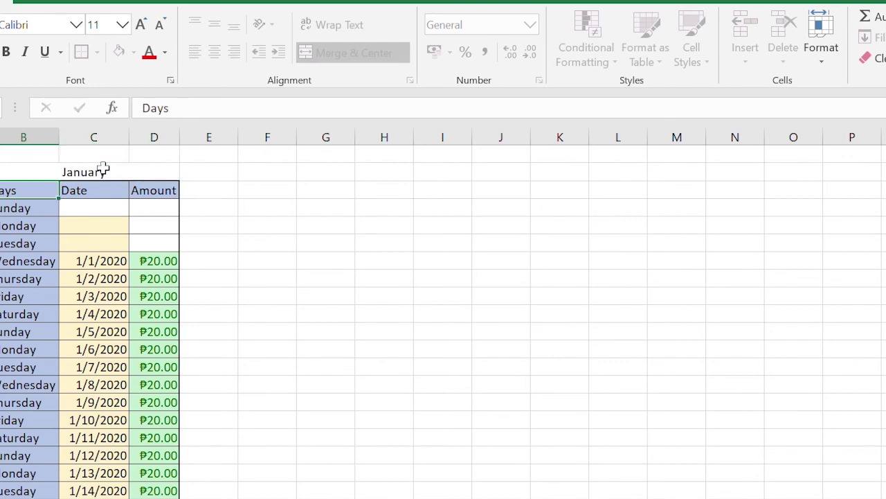
Add an outside border around the merged January title cell.
click(85, 177)
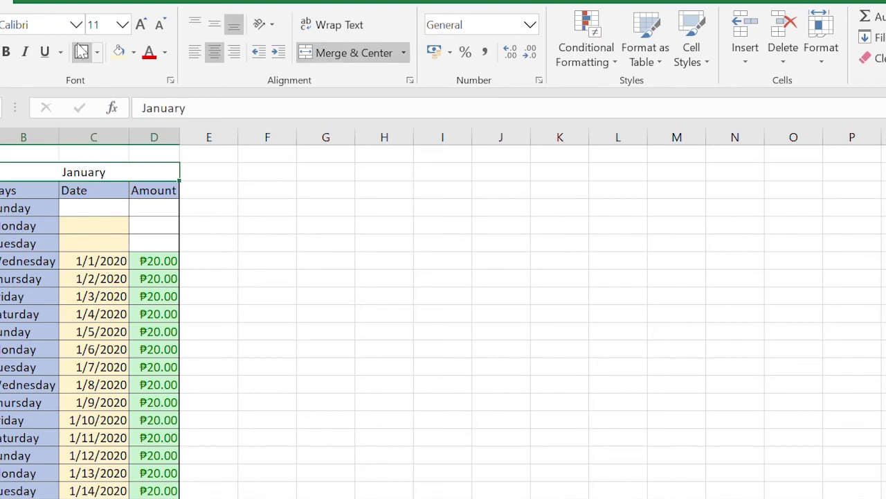
click(265, 189)
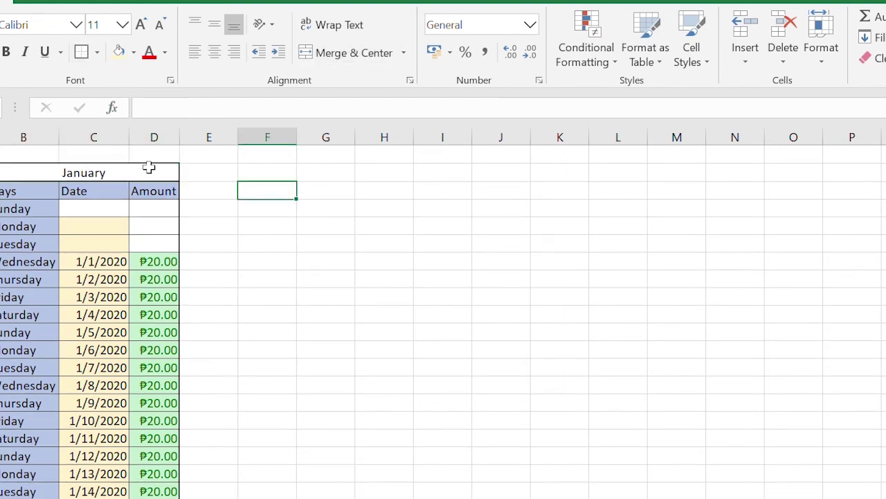
Fill the merged January title cell with yellow.
click(157, 172)
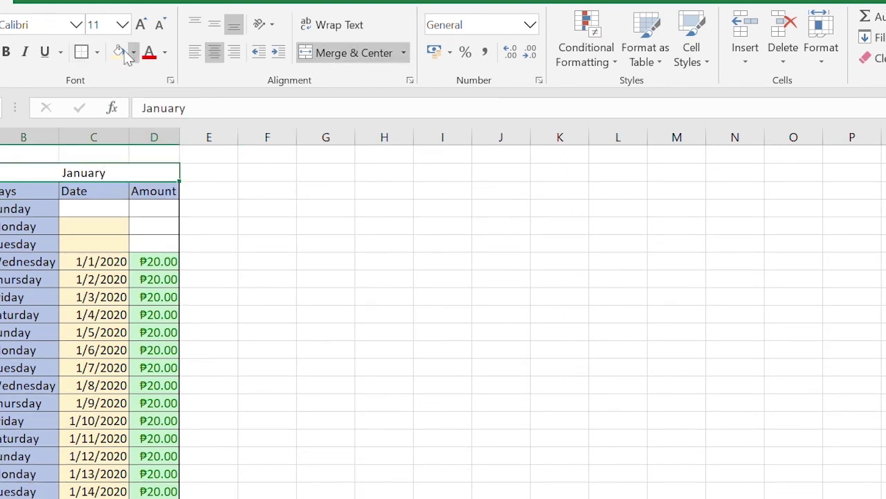
click(118, 52)
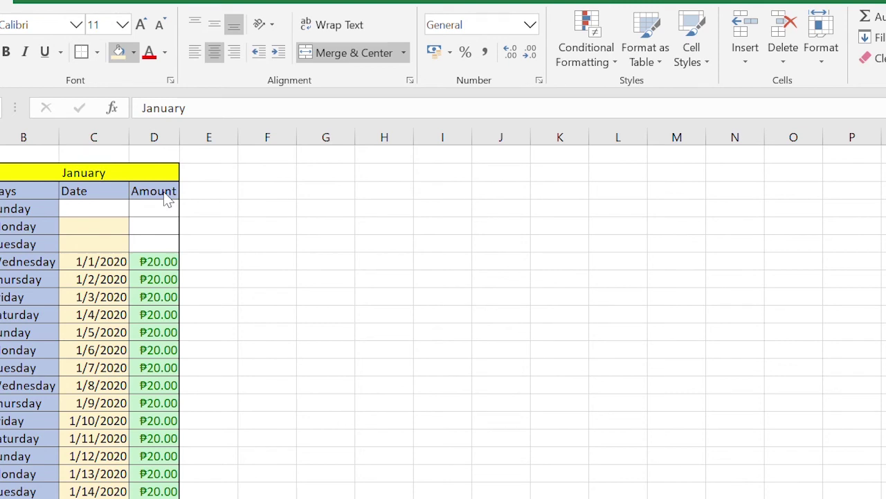
click(490, 263)
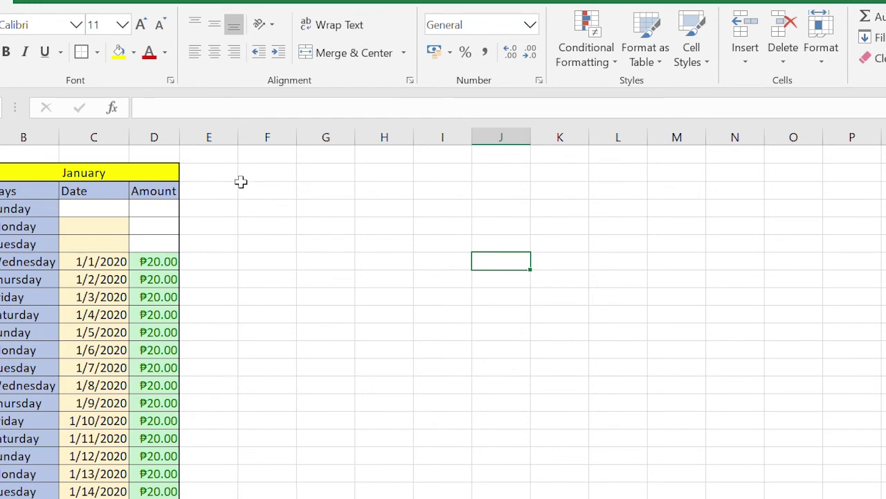
Copy the January table, from its title through the 1/31/2020 row, to start at column F and autofit the copy's Date column.
mouse_move(11, 171)
mouse_down()
mouse_move(178, 279)
mouse_move(179, 498)
mouse_move(155, 494)
mouse_up()
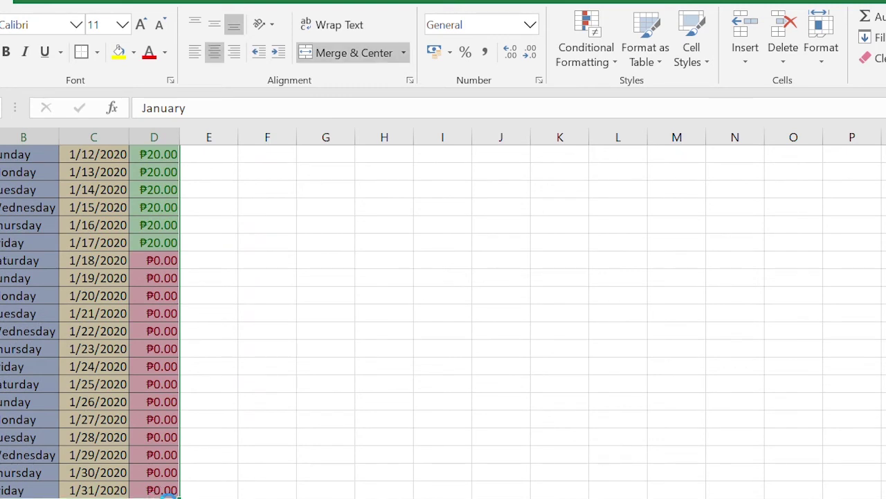
scroll(275, 300, up, 6)
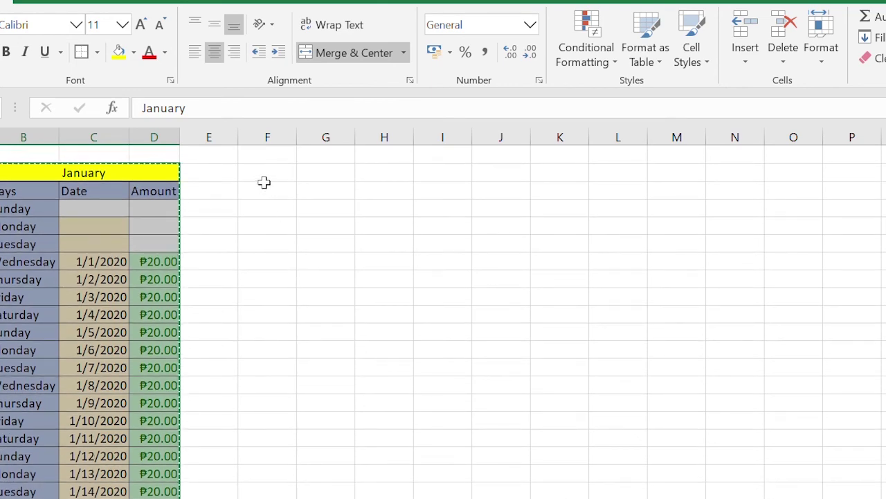
click(263, 183)
click(258, 170)
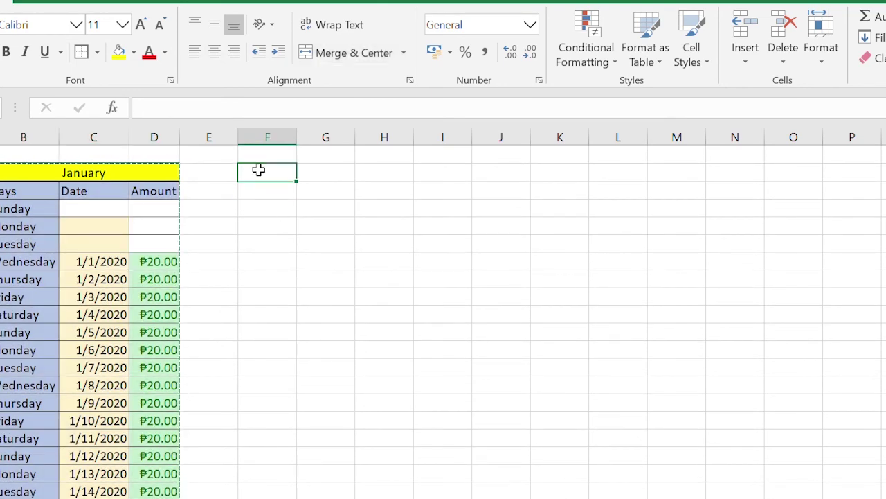
key(ctrl+v)
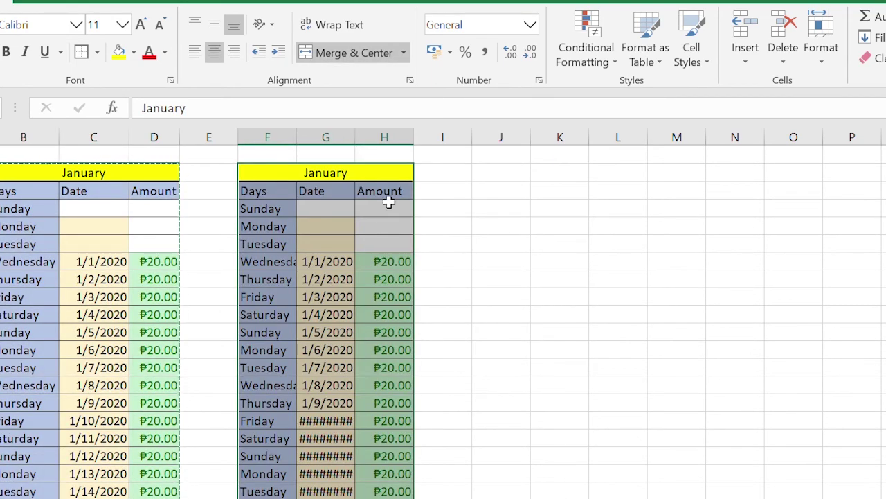
click(344, 173)
double_click(356, 138)
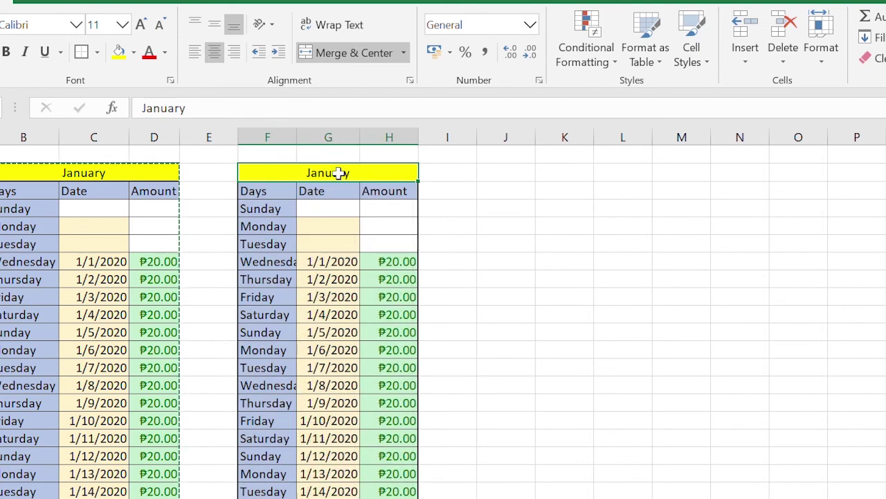
Change the copied table's title to February.
double_click(344, 174)
drag(367, 173, 266, 174)
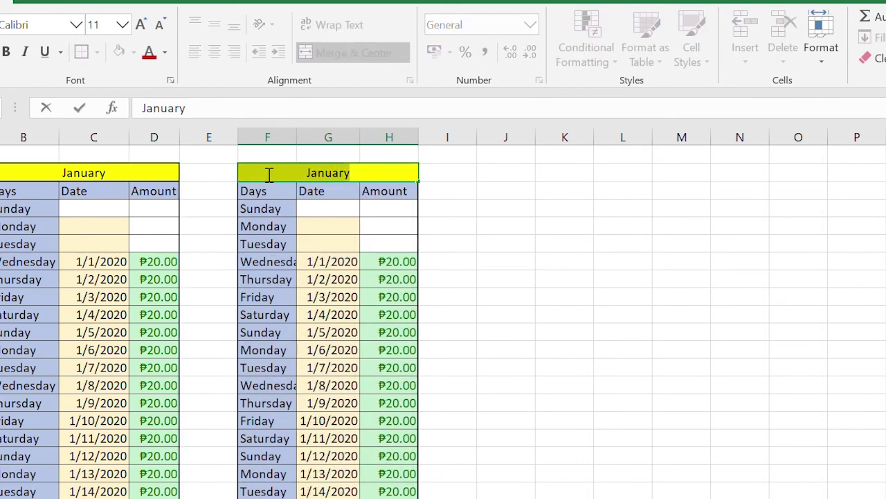
text(feb)
text(ruary)
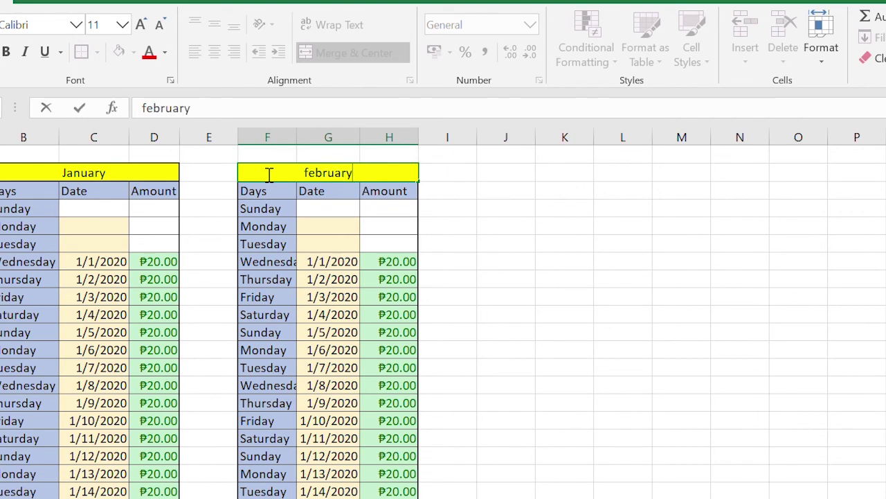
key(Return)
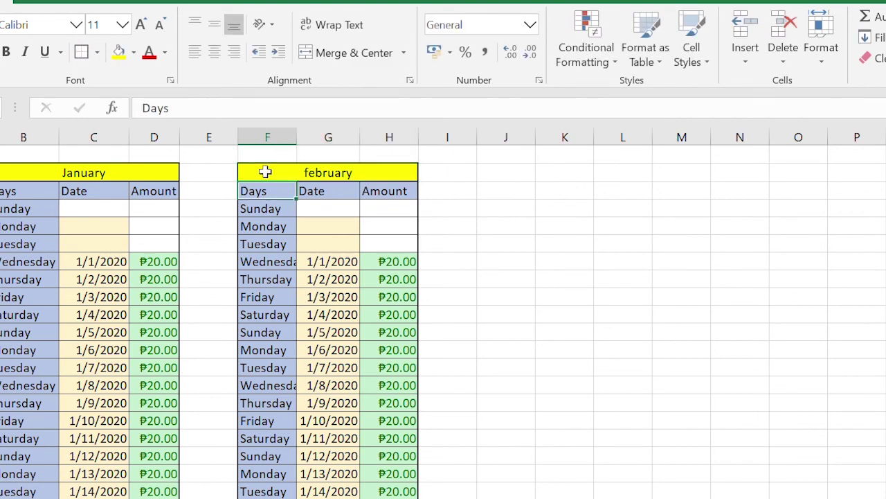
click(327, 172)
double_click(314, 173)
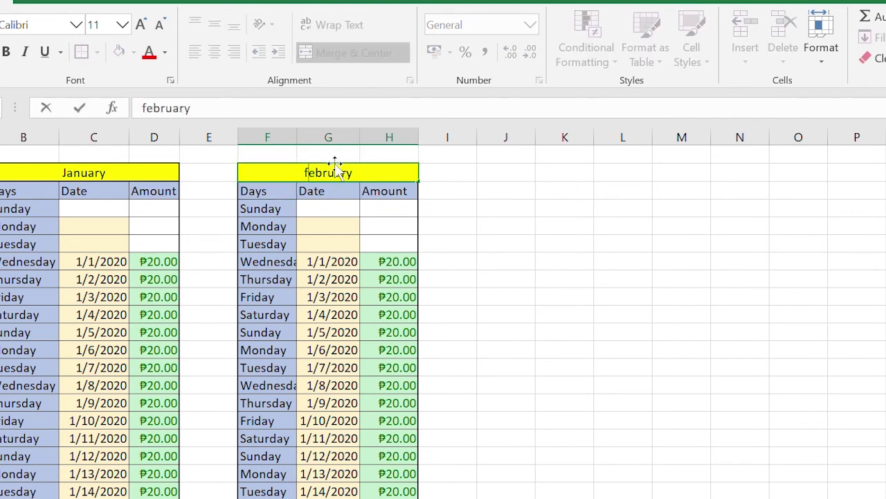
key(BackSpace)
text(F)
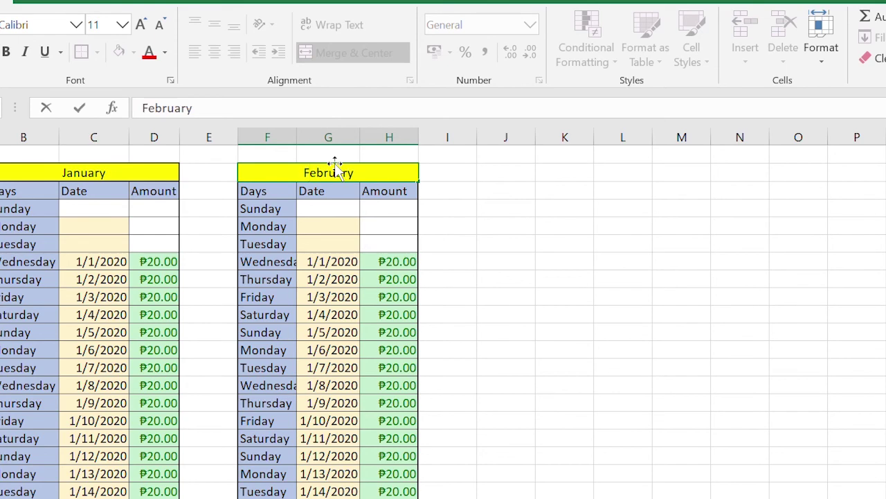
key(Return)
scroll(320, 307, down, 1)
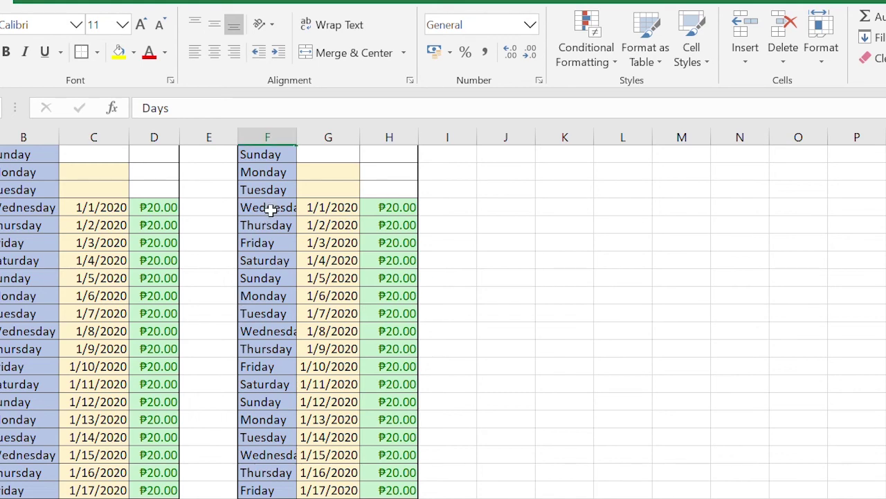
scroll(270, 210, up, 1)
click(327, 265)
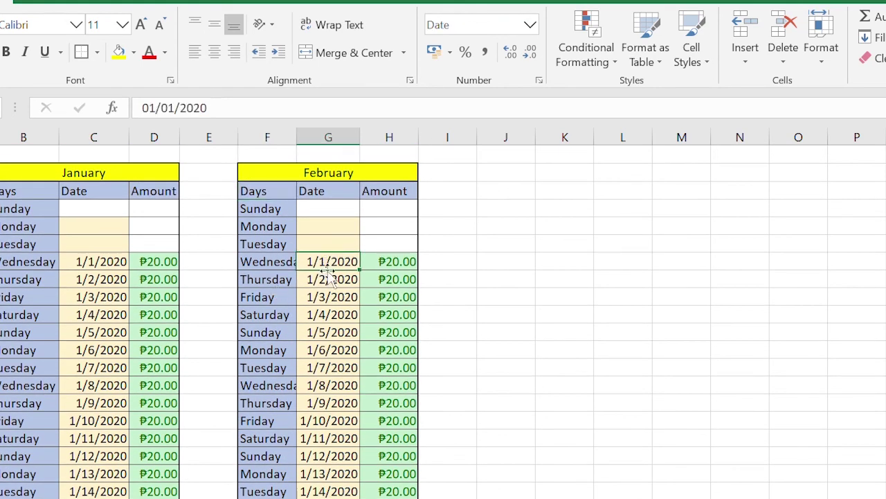
click(320, 330)
click(336, 314)
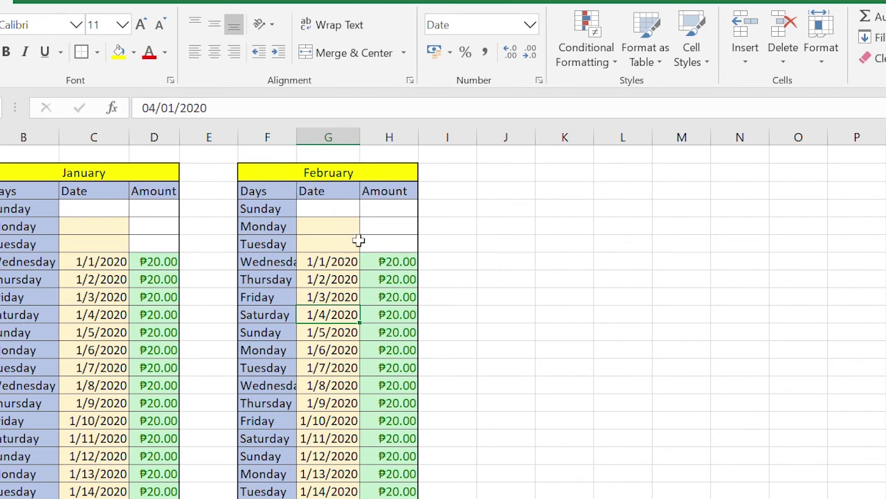
click(269, 171)
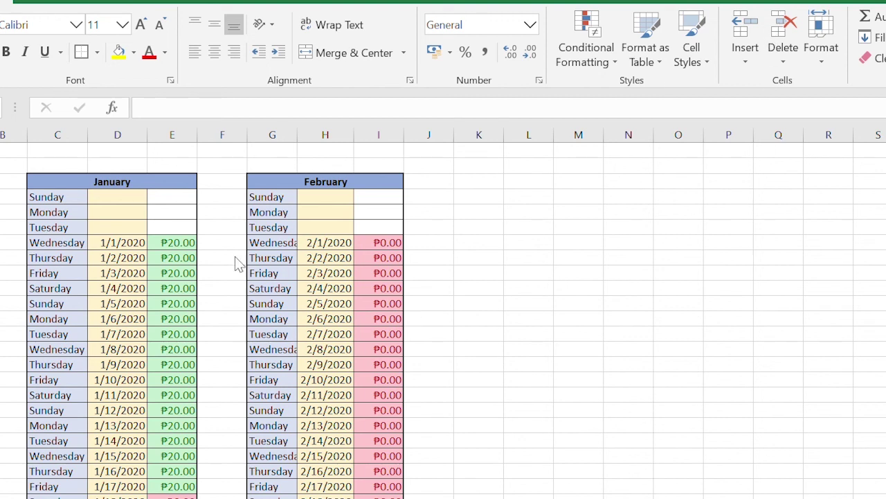
click(179, 243)
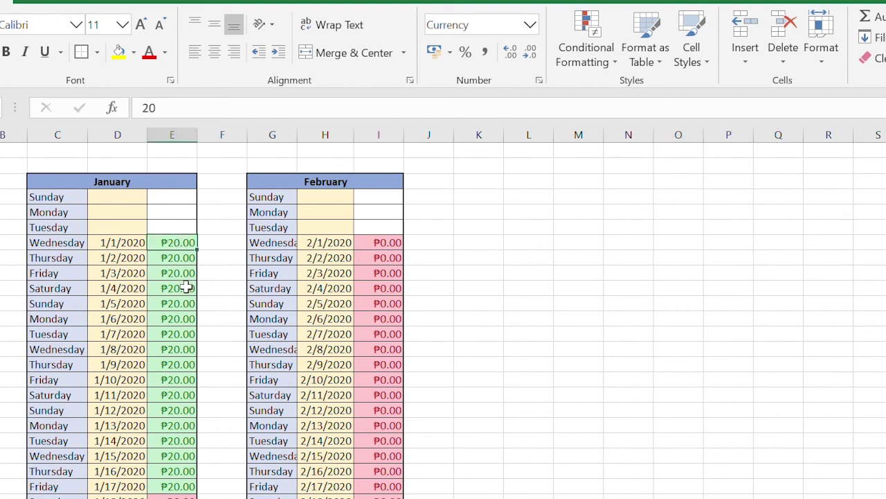